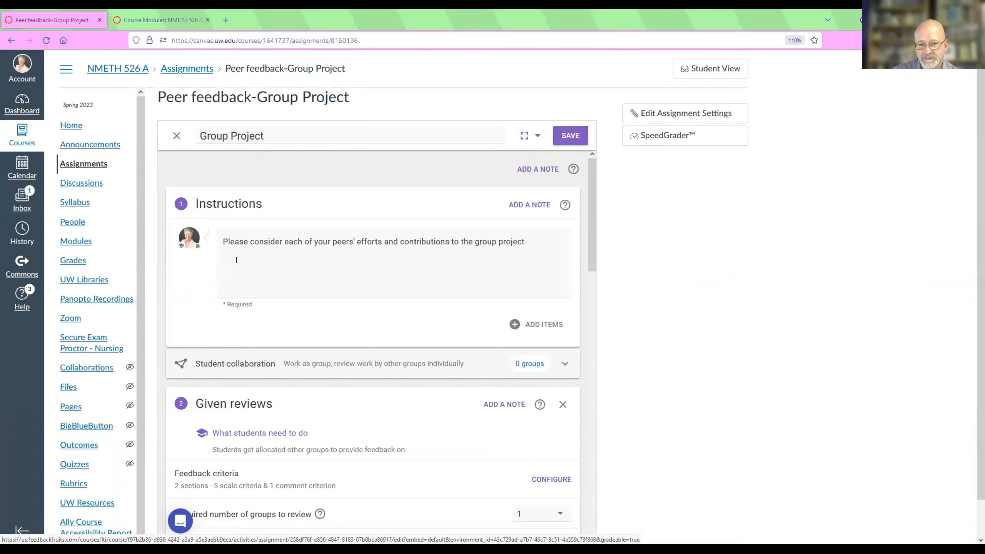
# Replace the assignment's instructions sentence with the copied "Dear all," message about submitting the project and giving feedback to 2 peers.
pyautogui.click(546, 241)
pyautogui.press('Return')
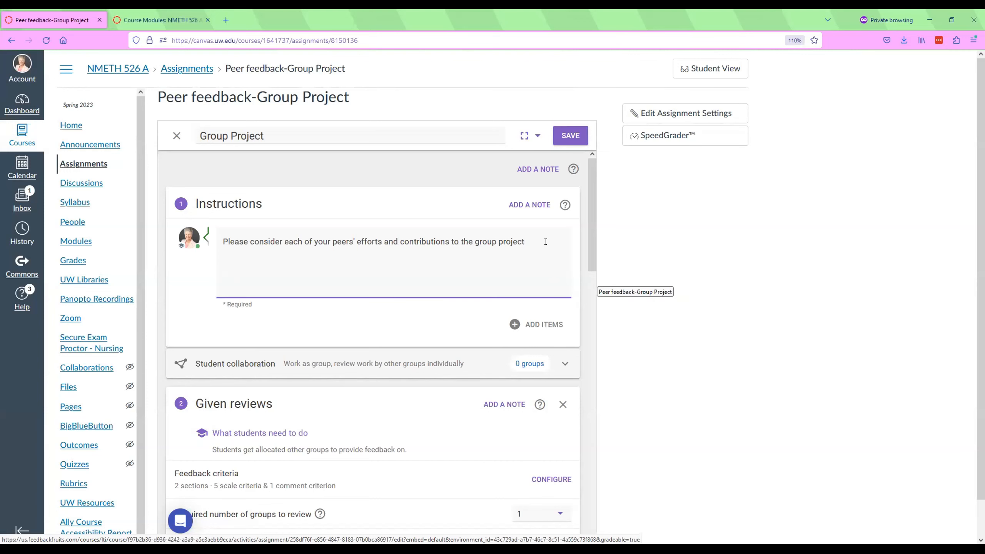
pyautogui.write('Dear all,  Submit your group project and give feedback to 2 peers in your group. The, read and reflect on the feedback you have received.  You can watch this intro video on YouTube (sorry for the adds)')
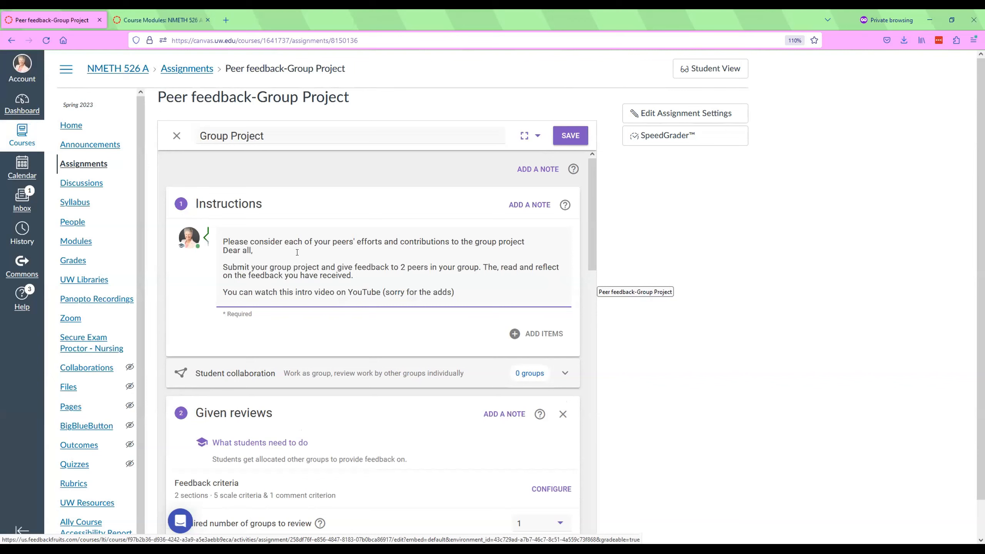
pyautogui.moveTo(525, 241); pyautogui.dragTo(217, 235)
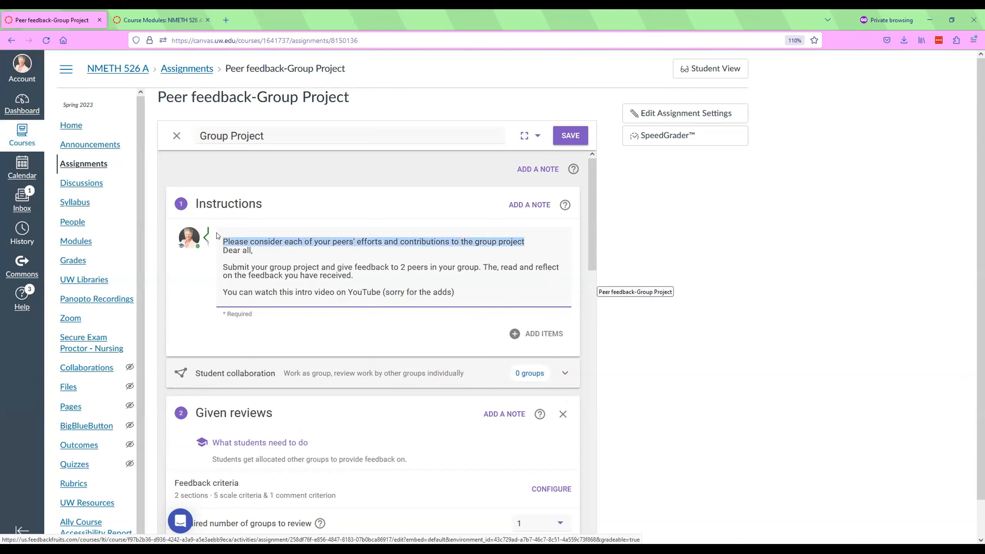
pyautogui.press('BackSpace')
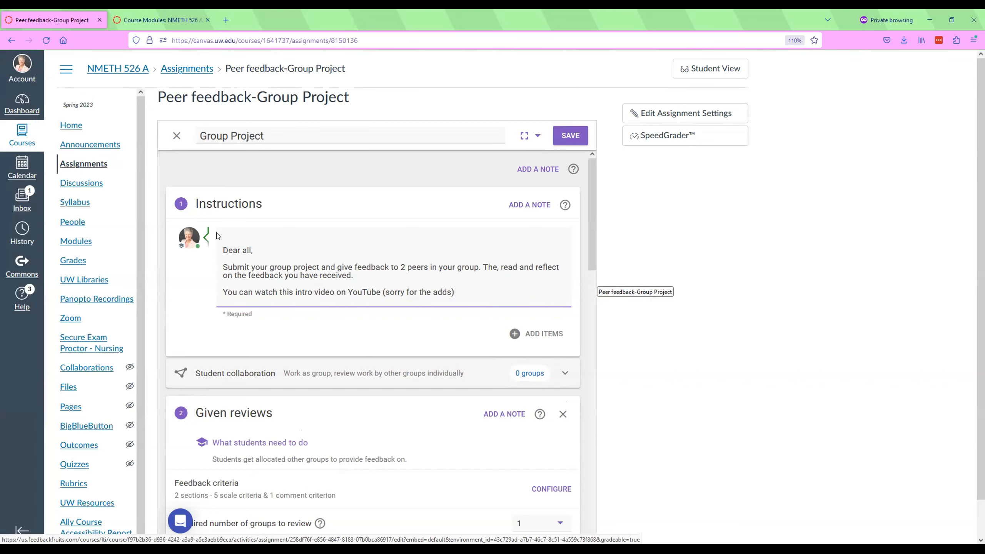
pyautogui.press('Delete')
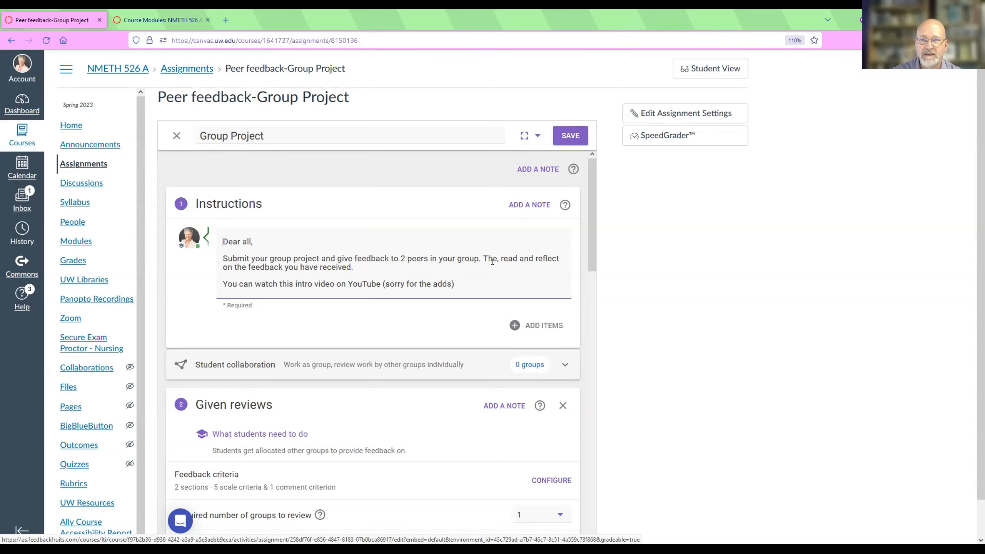
# Correct the typo "The" to "Then" before "read and reflect" in the instructions message.
pyautogui.moveTo(497, 258); pyautogui.dragTo(517, 302)
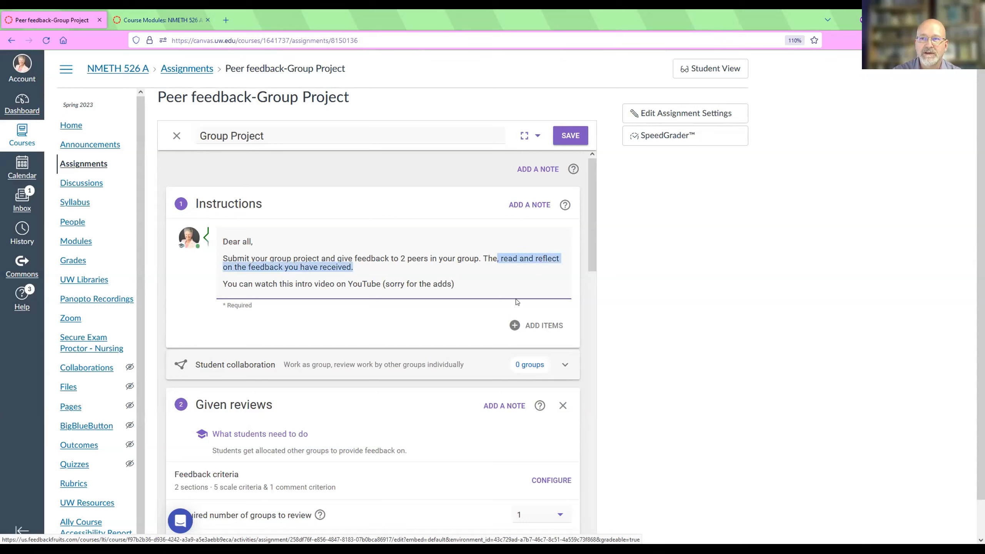
pyautogui.click(531, 276)
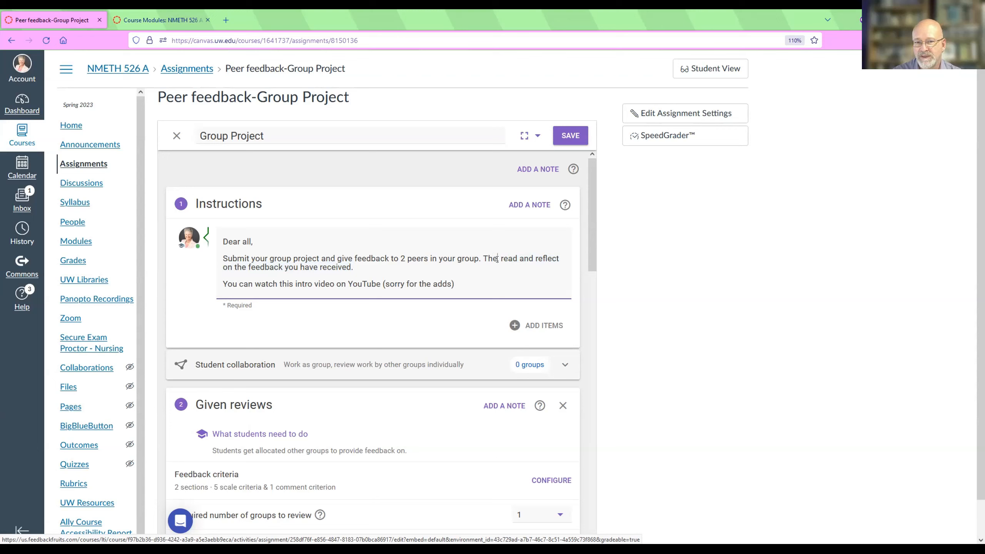
pyautogui.write('n,')
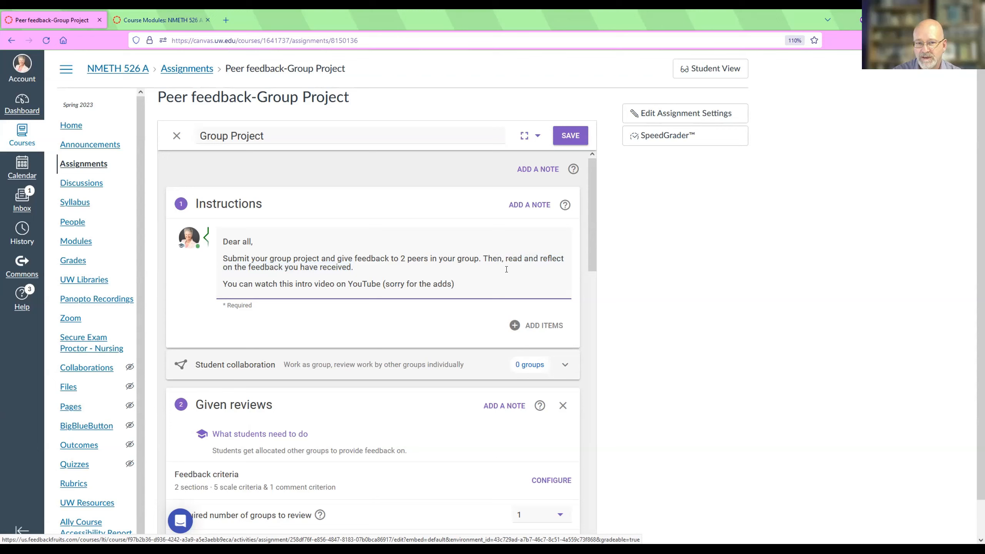
pyautogui.click(711, 361)
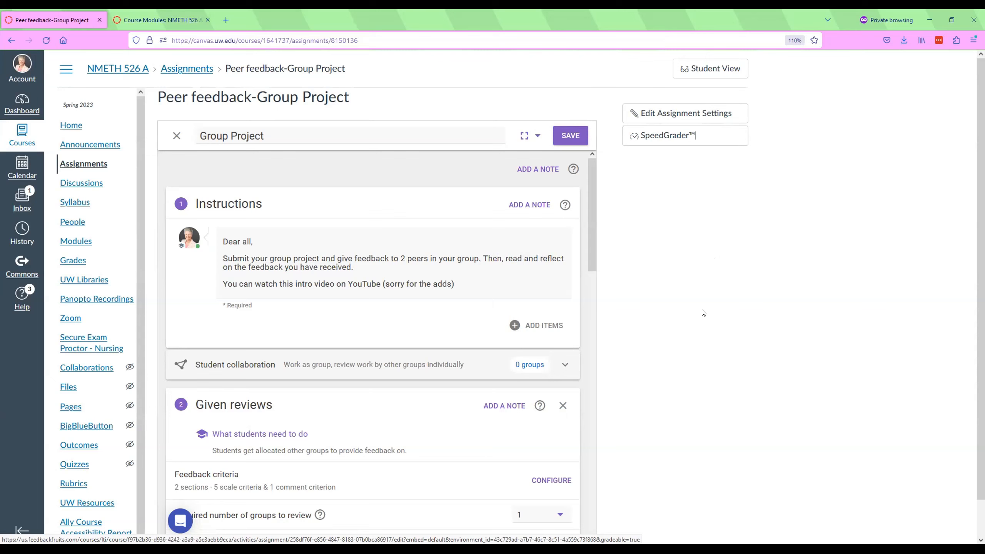
# Change the student collaboration so that students work individually and review within groups, and leave the collaboration options.
pyautogui.scroll(-1, 700, 310)
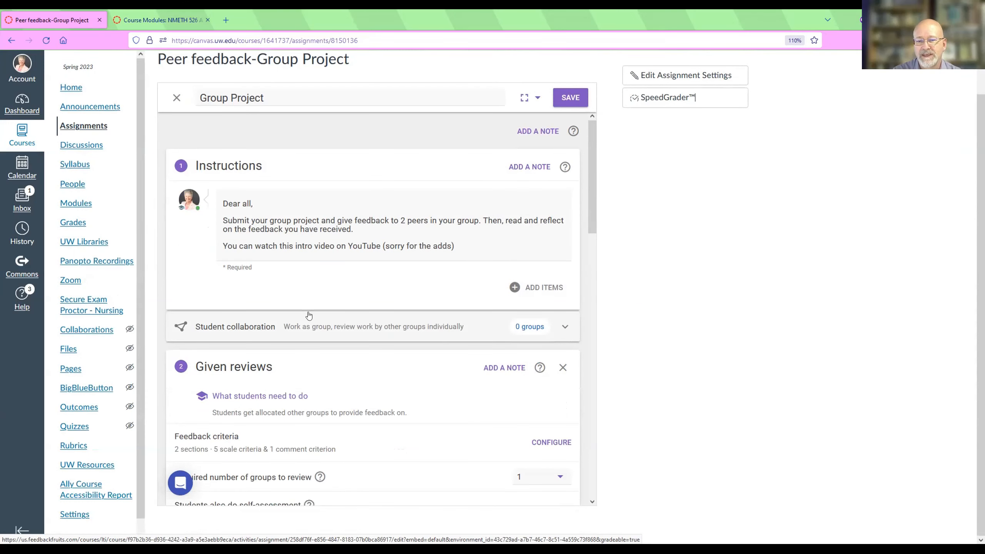
pyautogui.click(273, 328)
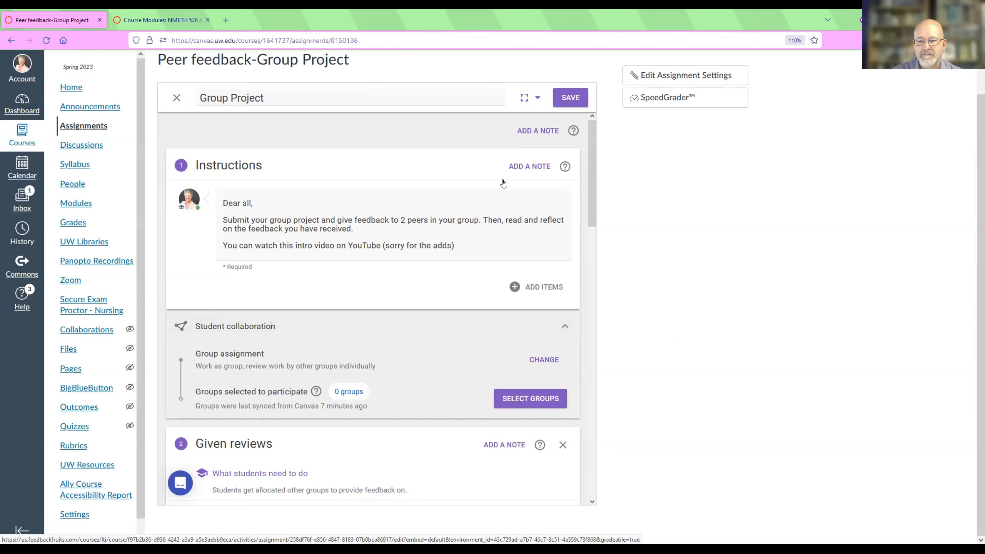
pyautogui.press('Tab')
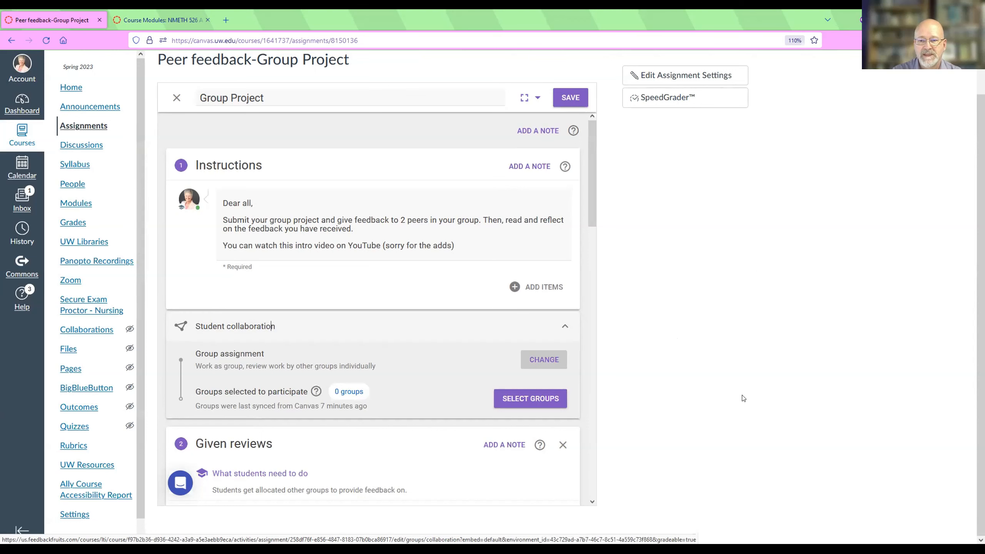
pyautogui.press('Return')
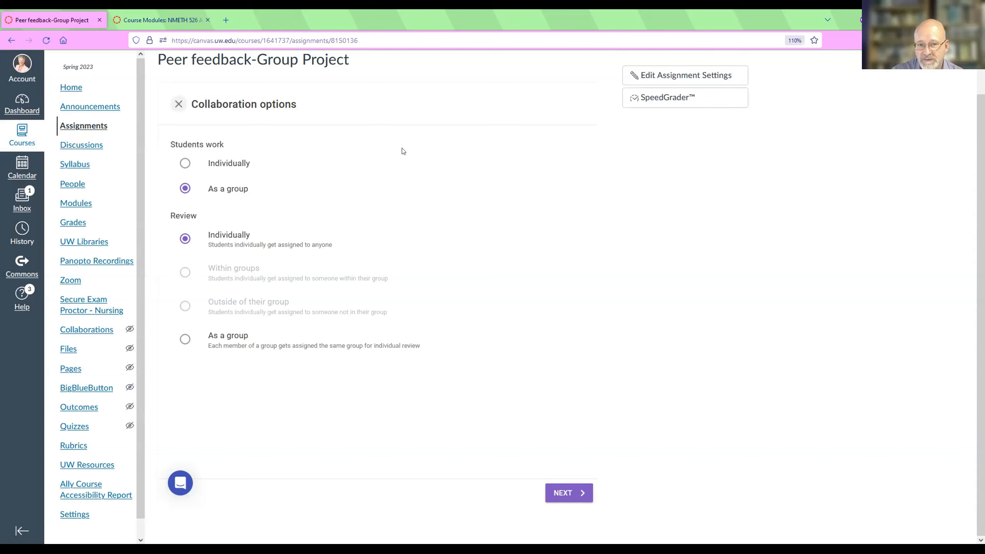
pyautogui.click(183, 165)
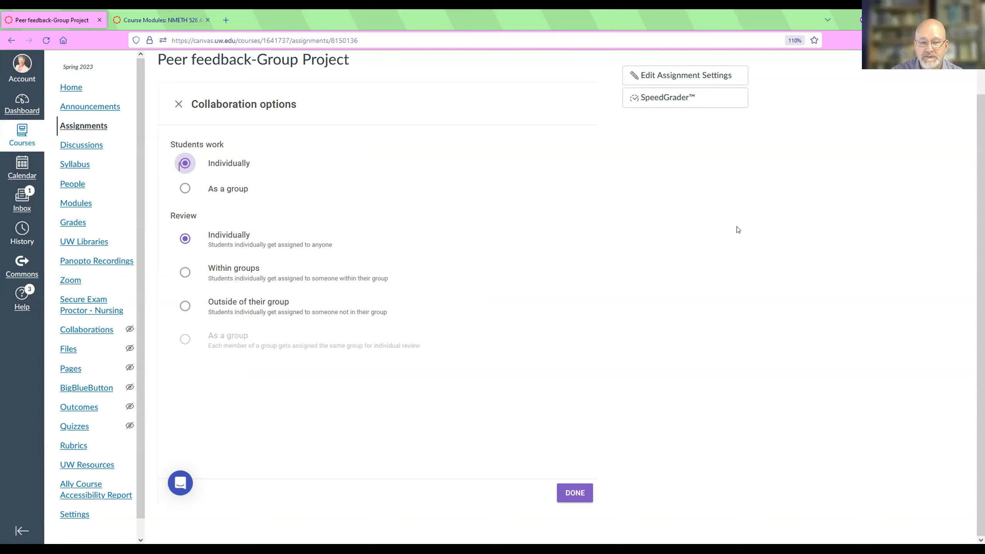
pyautogui.click(215, 279)
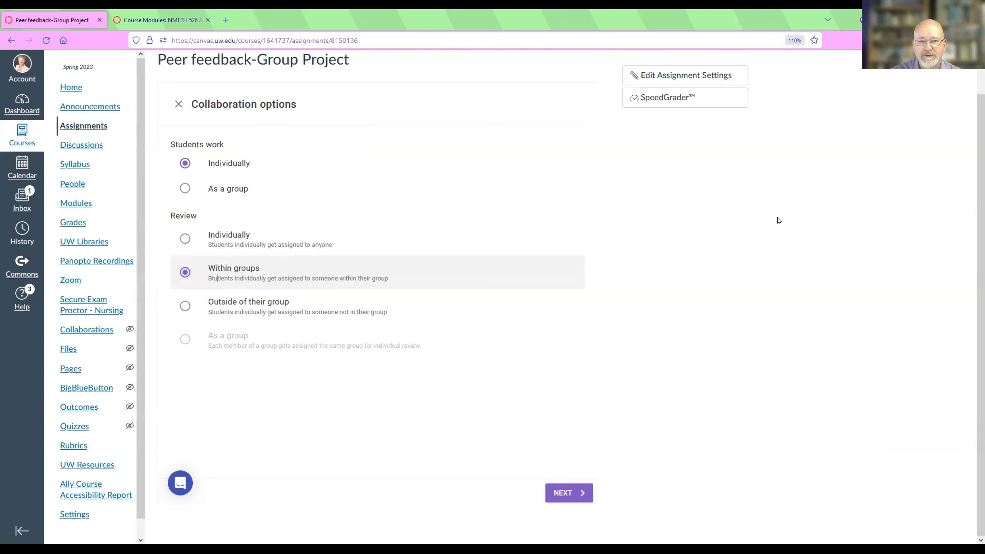
pyautogui.scroll(2, 102, 123)
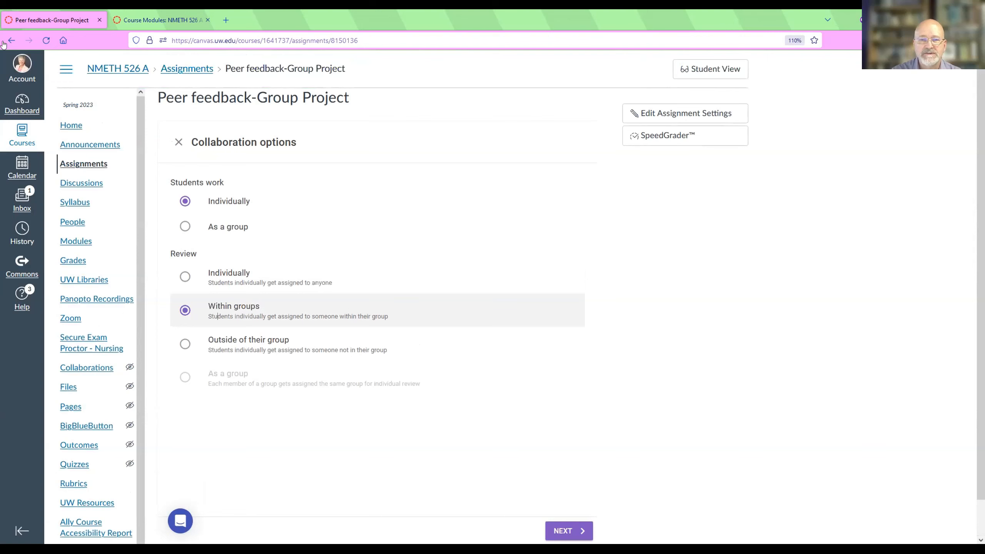
pyautogui.click(179, 142)
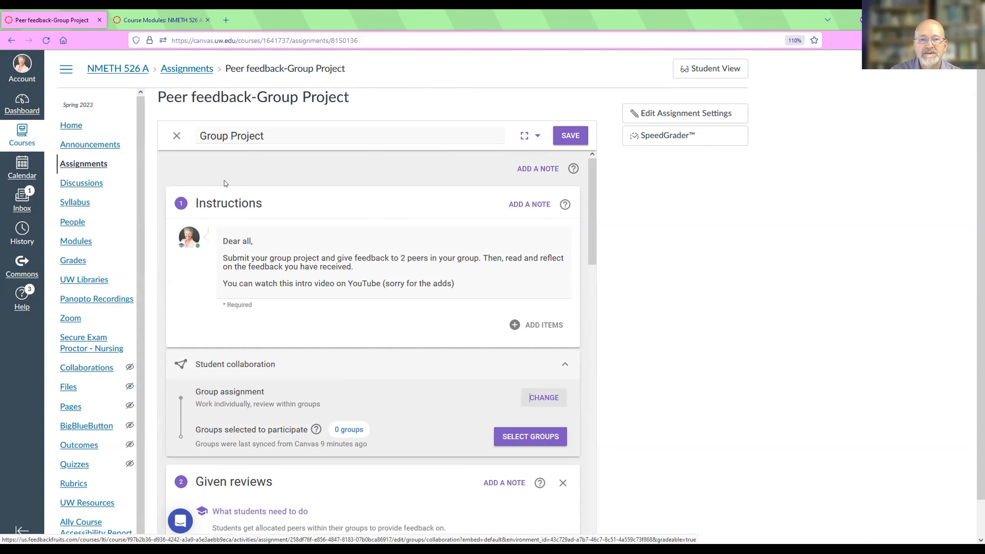
# Close the Group Project editor without saving and look through the assignment overview from student progress down to grading.
pyautogui.click(177, 135)
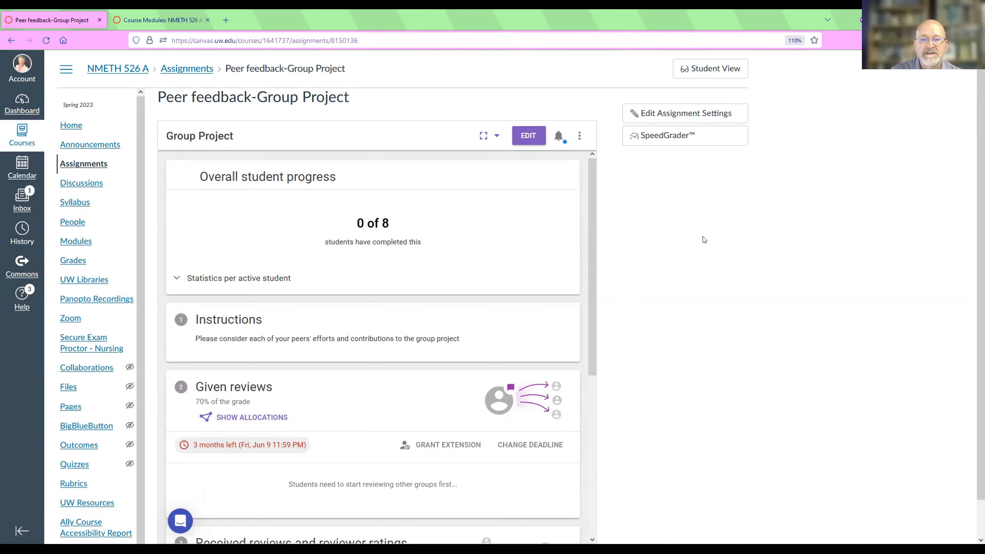
pyautogui.scroll(-2, 704, 239)
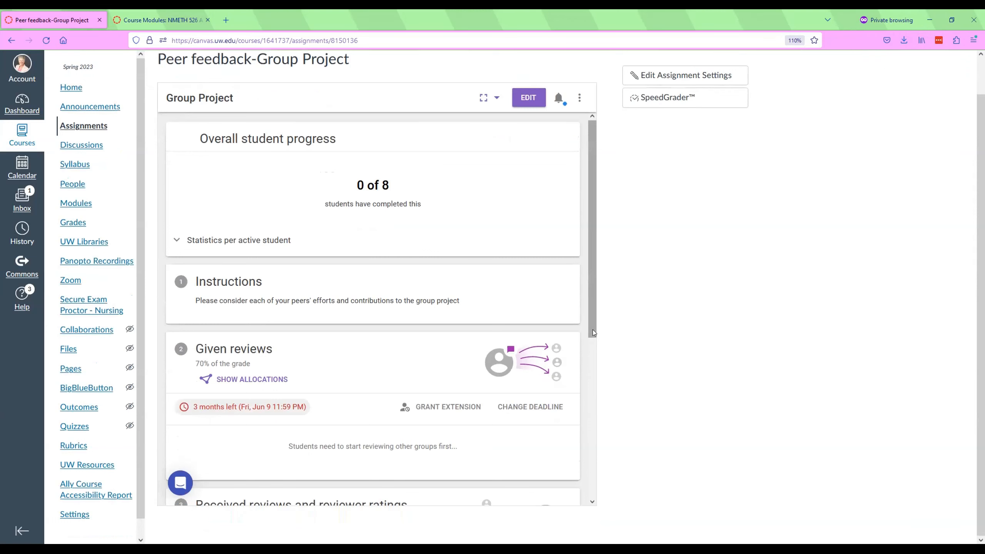
pyautogui.scroll(-12, 592, 333)
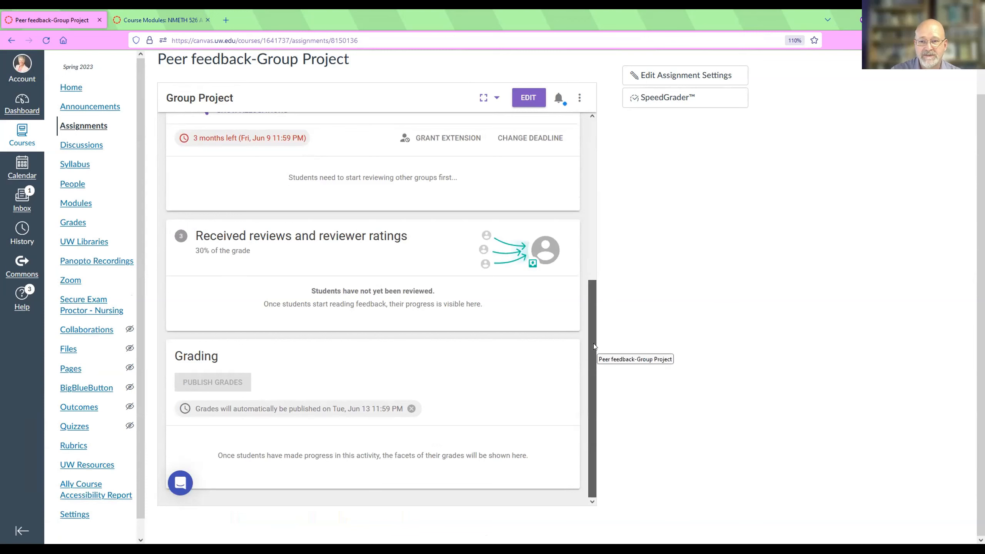
pyautogui.scroll(12, 593, 343)
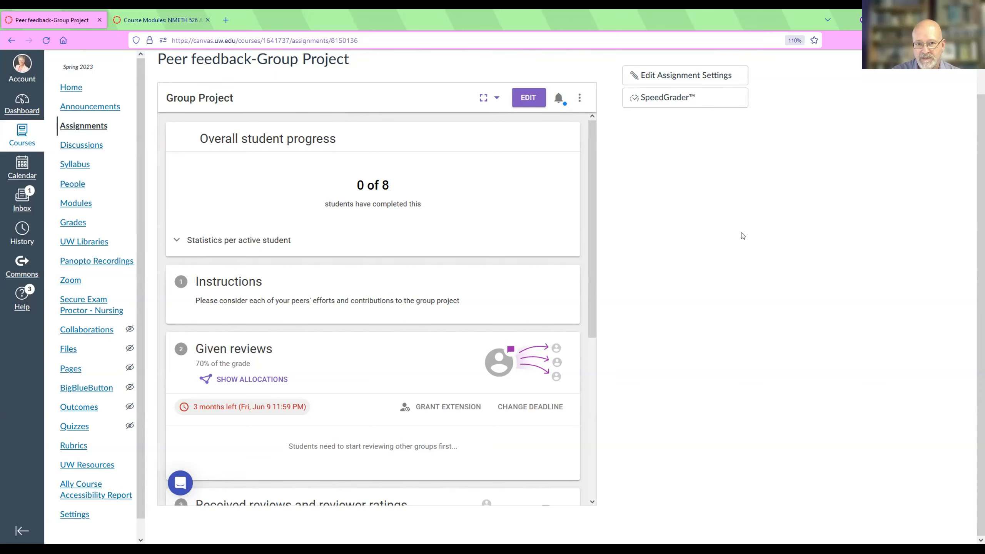
pyautogui.scroll(1, 725, 299)
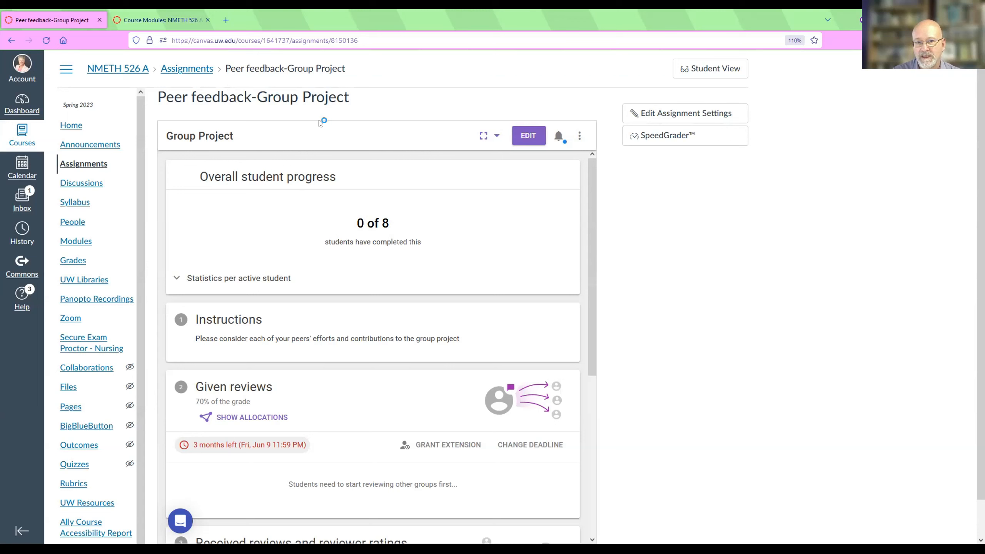
# Reopen the assignment for editing and replace the old instructions sentence with the copied "Dear all," message, correcting "The" to "Then".
pyautogui.click(528, 137)
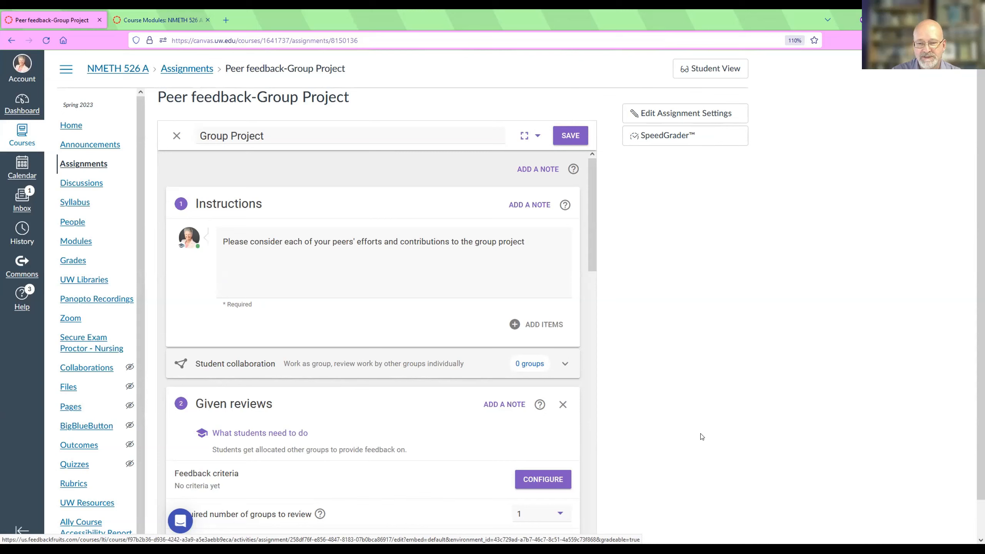
pyautogui.click(540, 255)
pyautogui.write('Dear all,  Submit your group project and give feedback to 2 peers in your group. The, read and reflect on the feedback you have received.  You can watch this intro video on YouTube (sorry for the adds)')
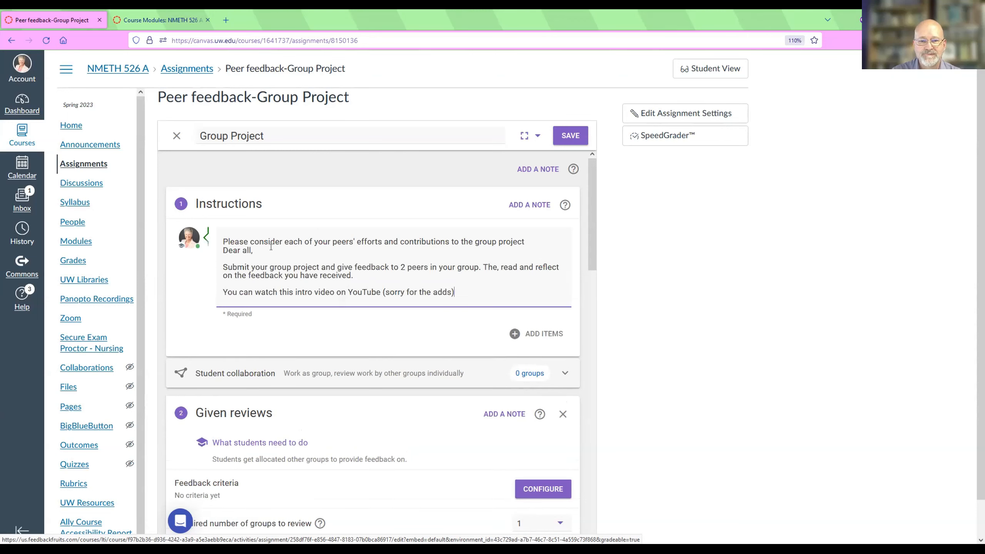
pyautogui.moveTo(535, 240); pyautogui.dragTo(219, 238)
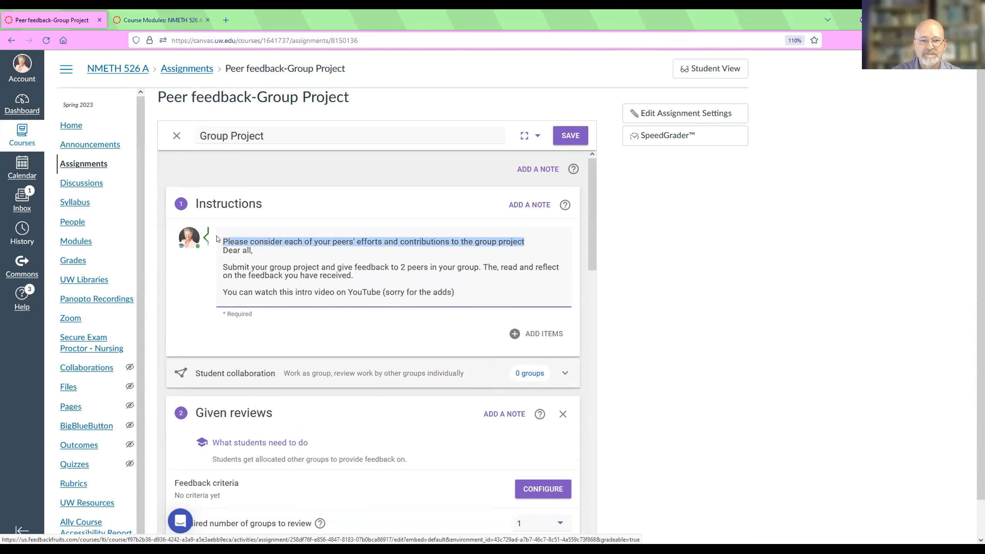
pyautogui.press('BackSpace')
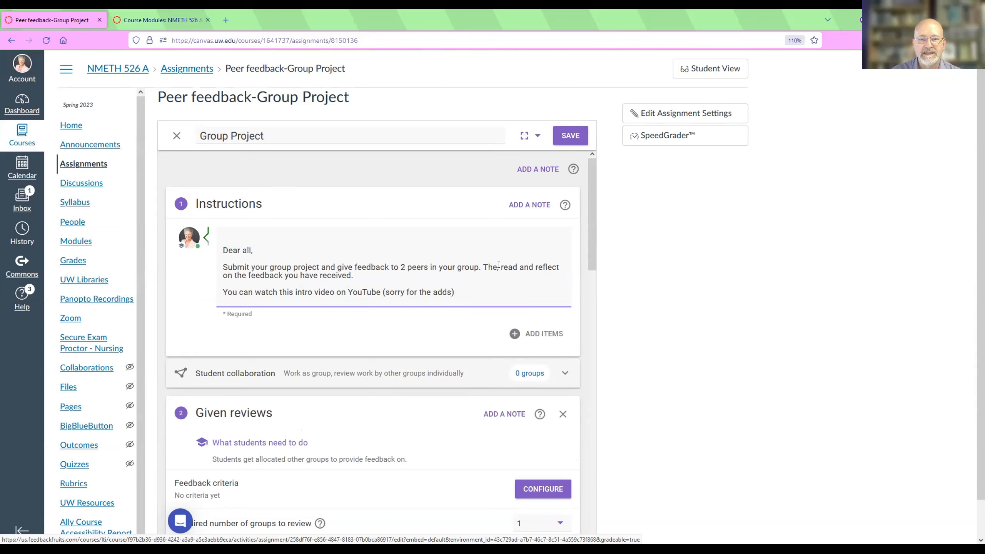
pyautogui.write('n,')
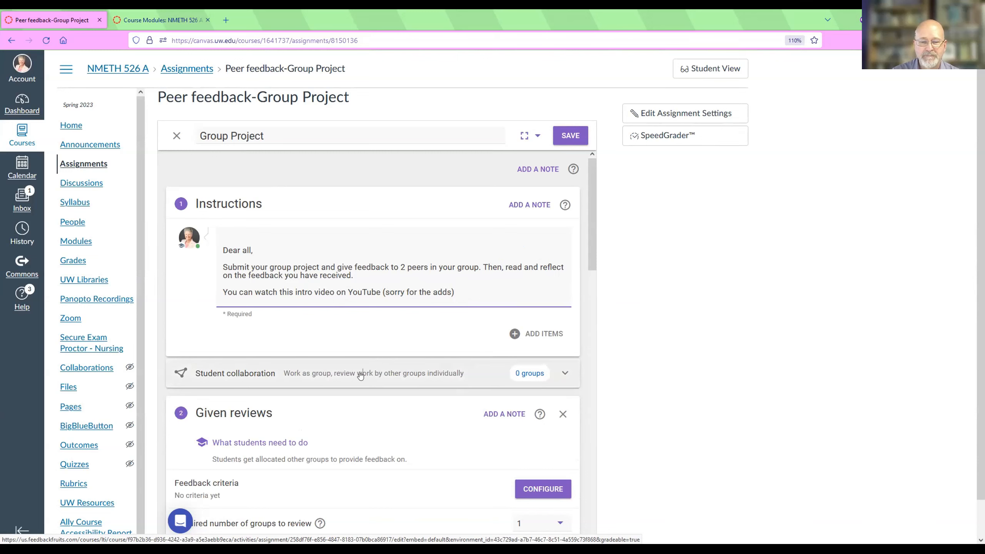
# Set the student collaboration to students working individually and reviewing within groups.
pyautogui.click(360, 374)
pyautogui.scroll(-1, 630, 326)
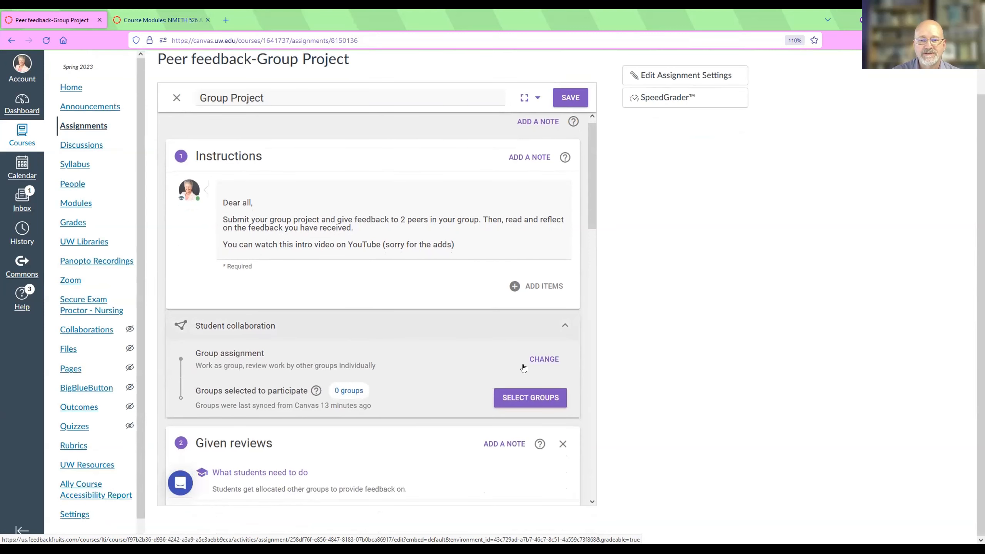
pyautogui.click(535, 361)
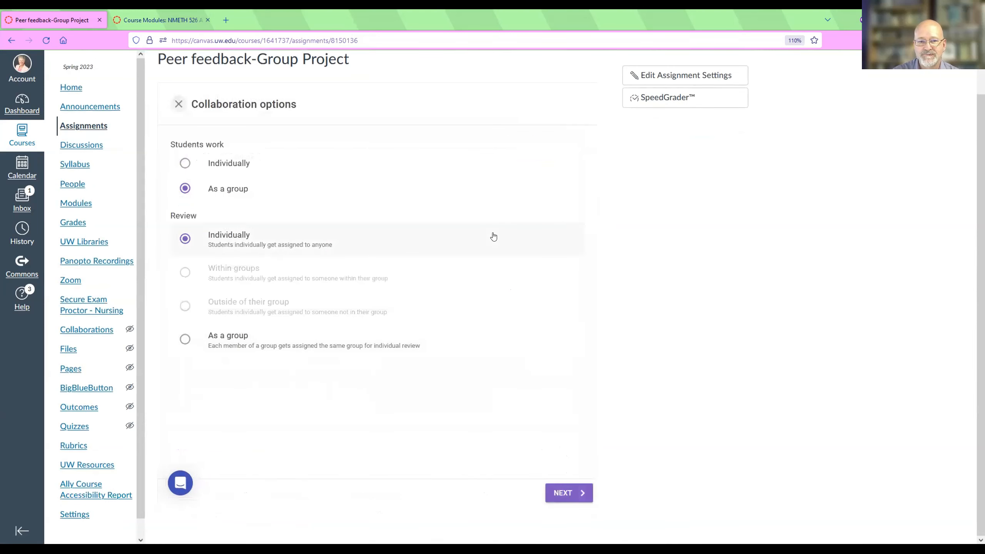
pyautogui.click(182, 163)
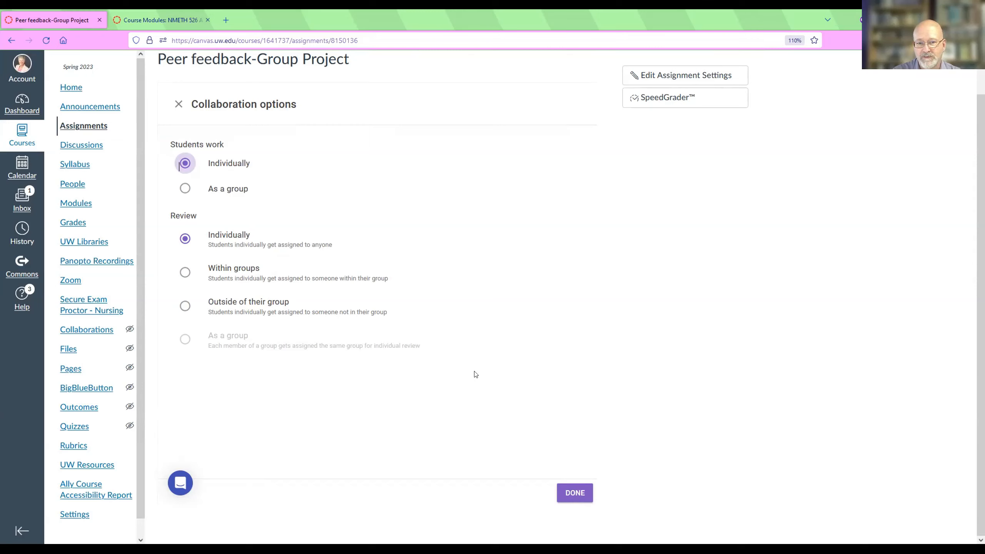
pyautogui.click(246, 279)
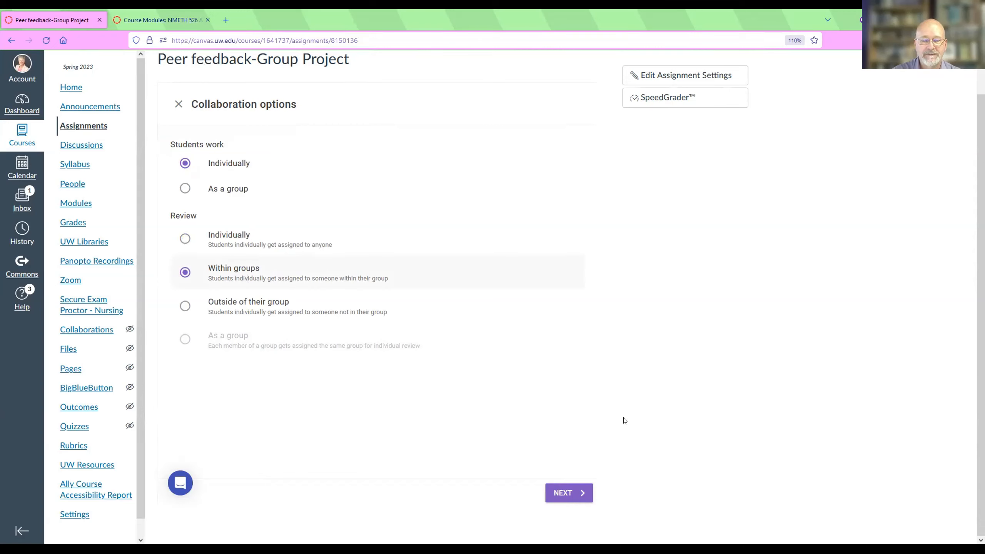
# Check which group sets can be chosen to participate, and return to the collaboration options.
pyautogui.click(555, 494)
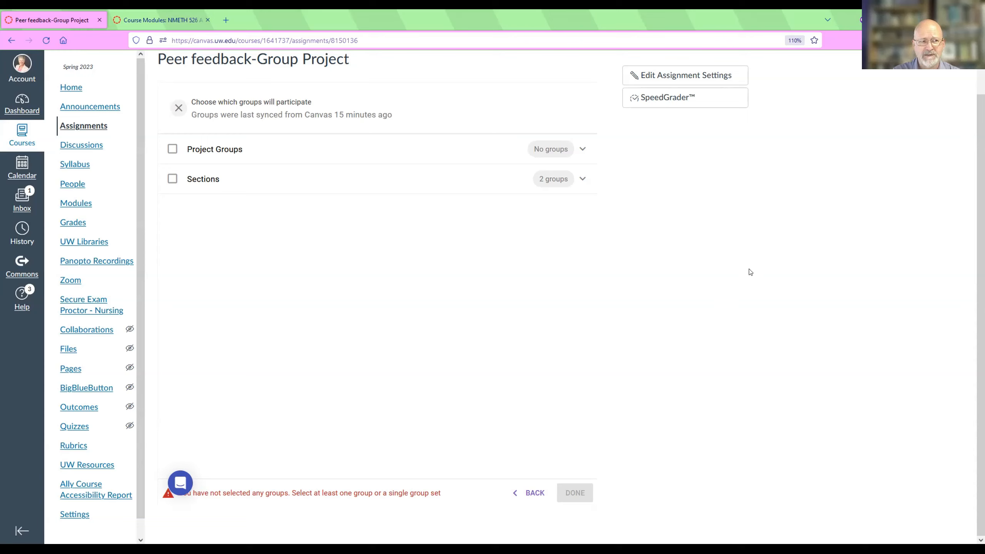
pyautogui.scroll(1, 750, 272)
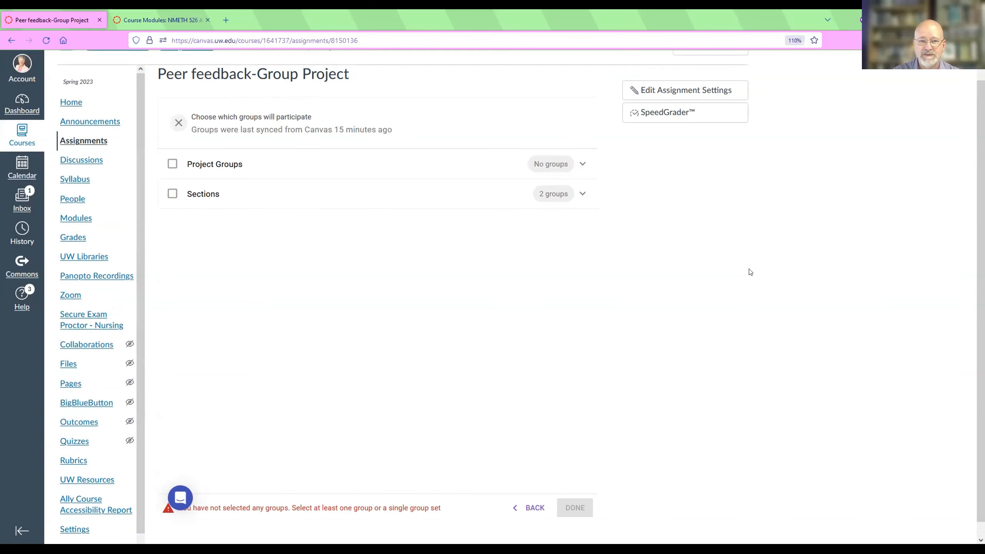
pyautogui.scroll(-1, 751, 272)
pyautogui.scroll(1, 751, 272)
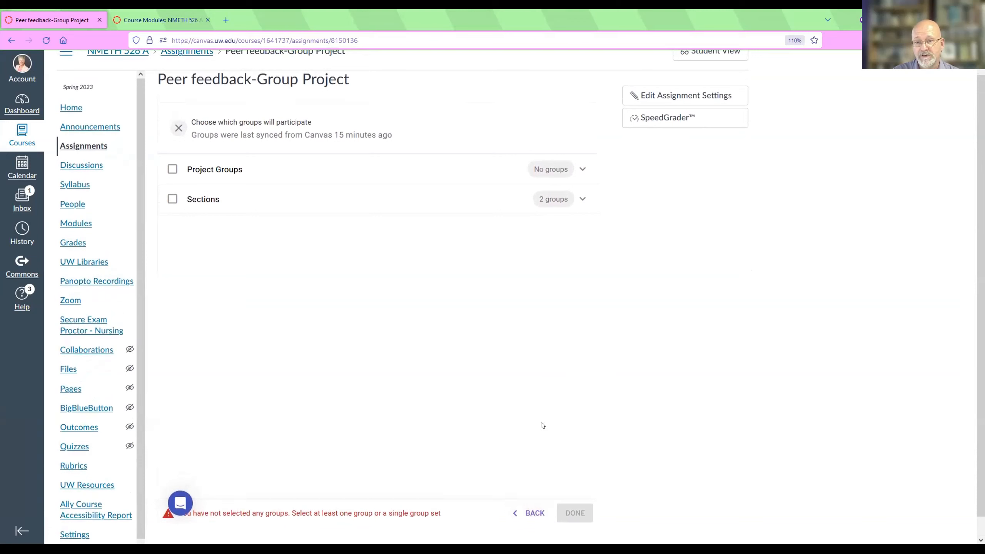
pyautogui.click(537, 513)
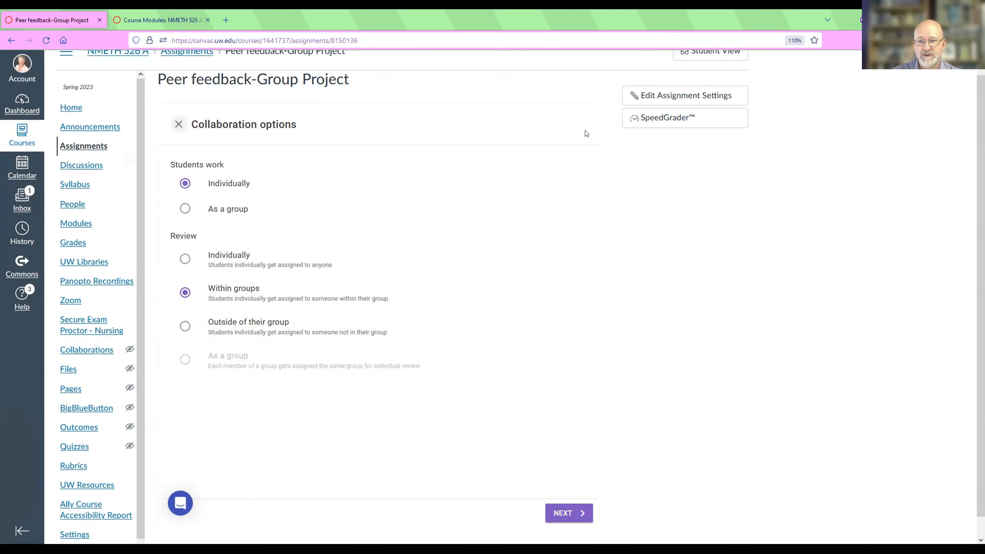
# Leave the collaboration options and create new feedback criteria from scratch with a rubric section.
pyautogui.click(179, 124)
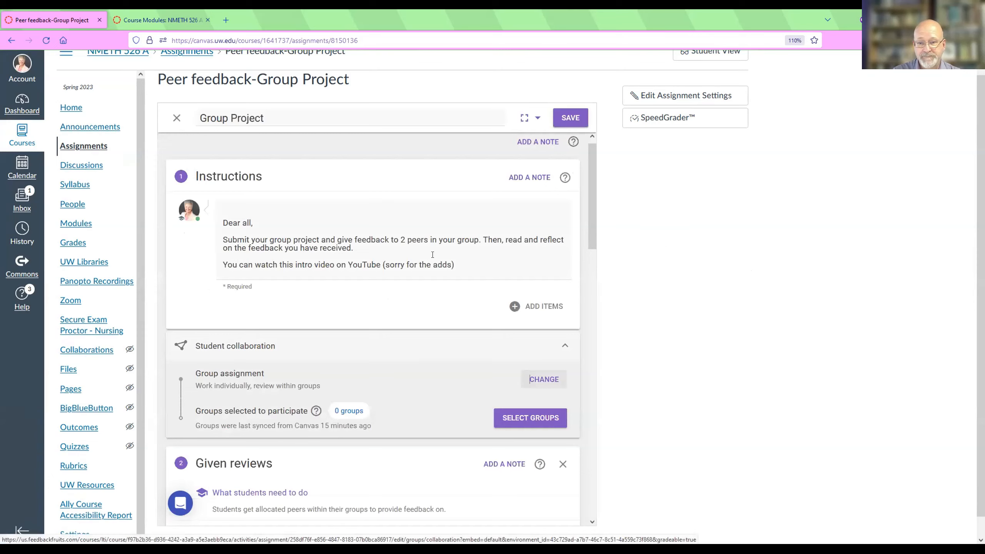
pyautogui.scroll(-5, 433, 255)
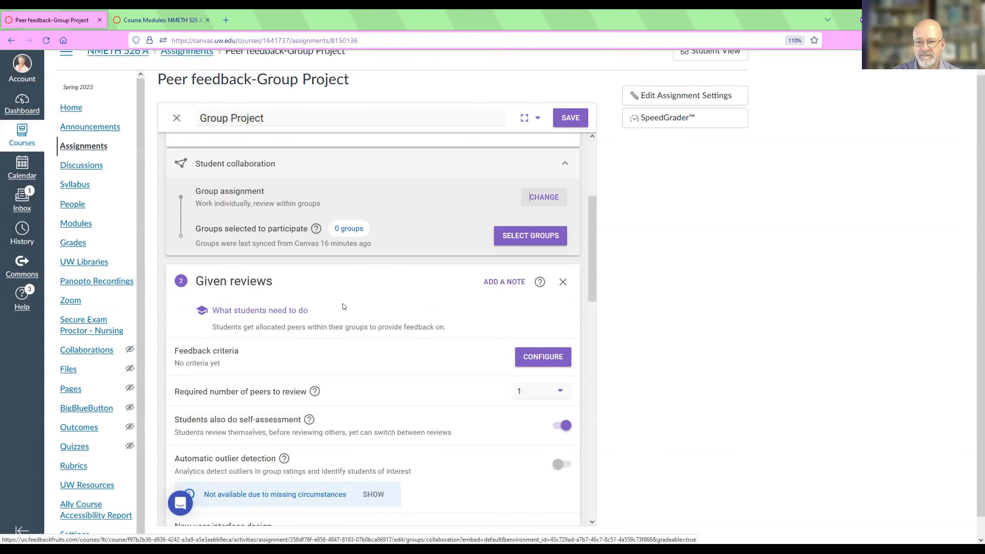
pyautogui.click(536, 358)
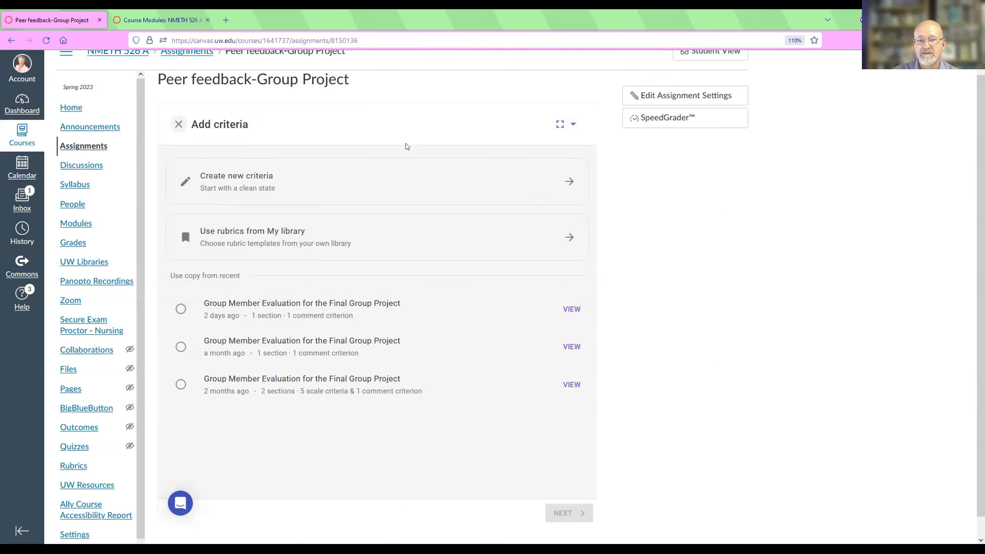
pyautogui.click(376, 183)
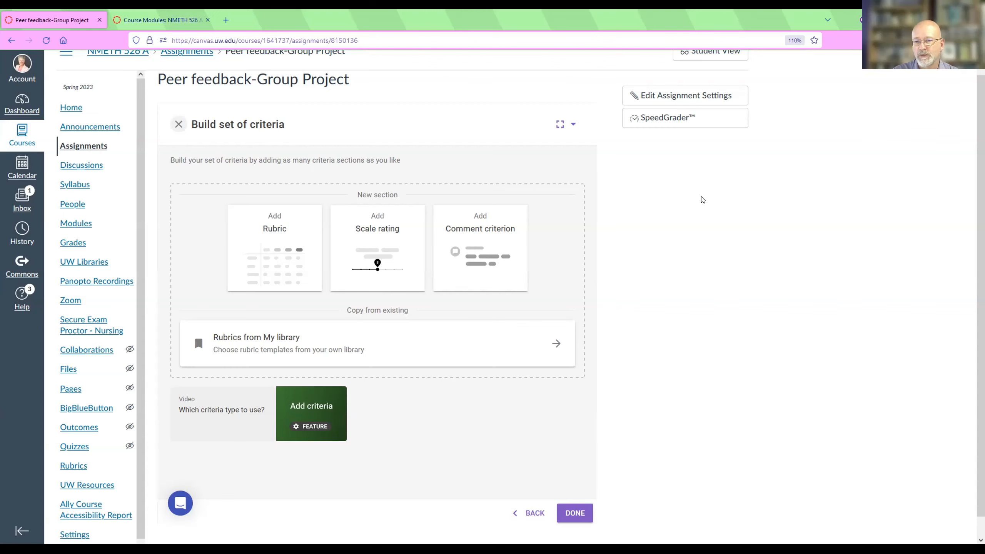
pyautogui.scroll(1, 702, 199)
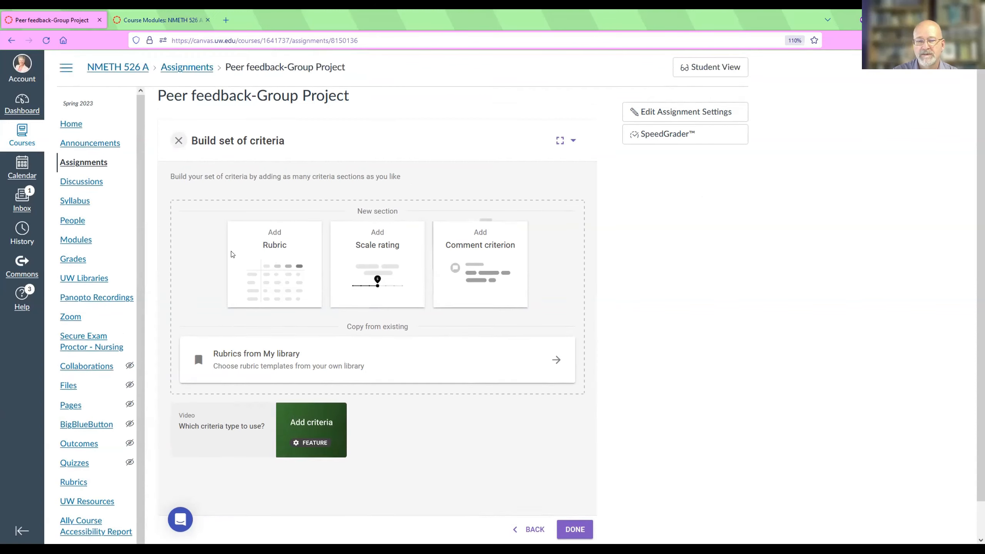
pyautogui.click(275, 284)
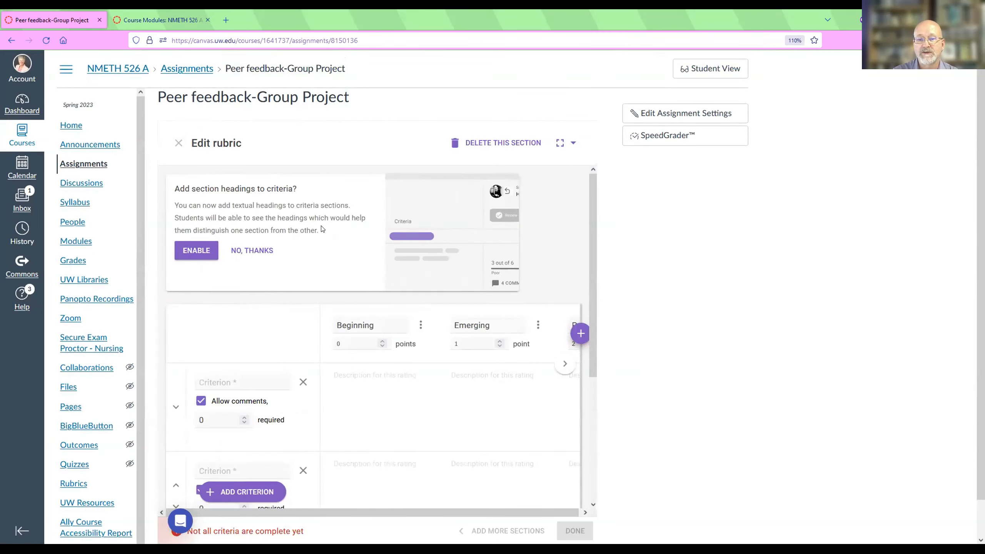
# Enable section headings for the rubric and name the first criterion "Communication".
pyautogui.scroll(-2, 321, 229)
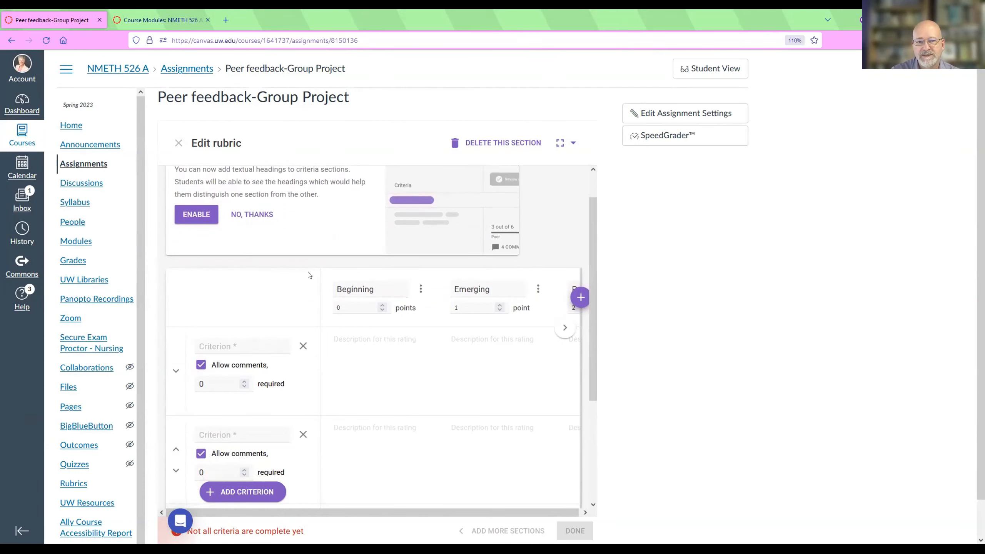
pyautogui.scroll(2, 306, 206)
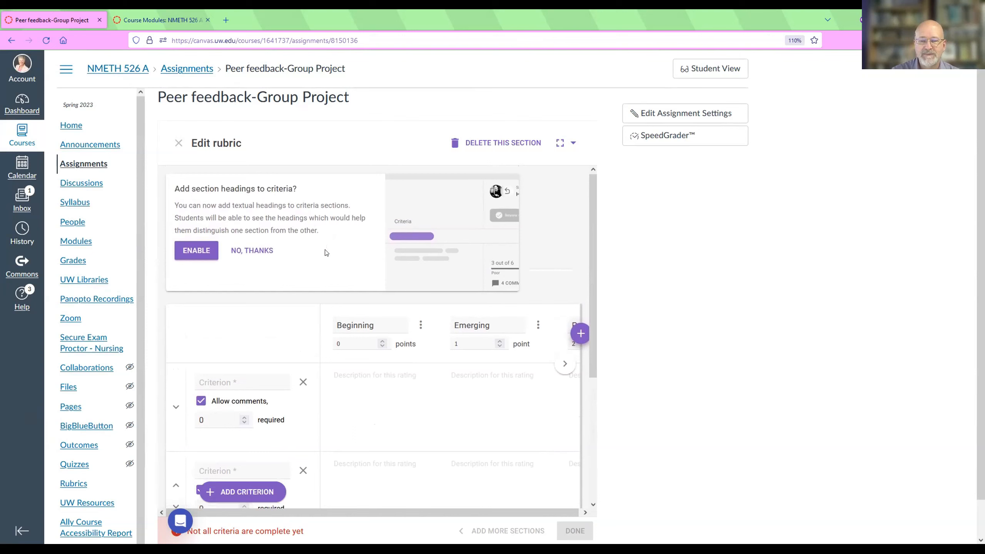
pyautogui.click(196, 251)
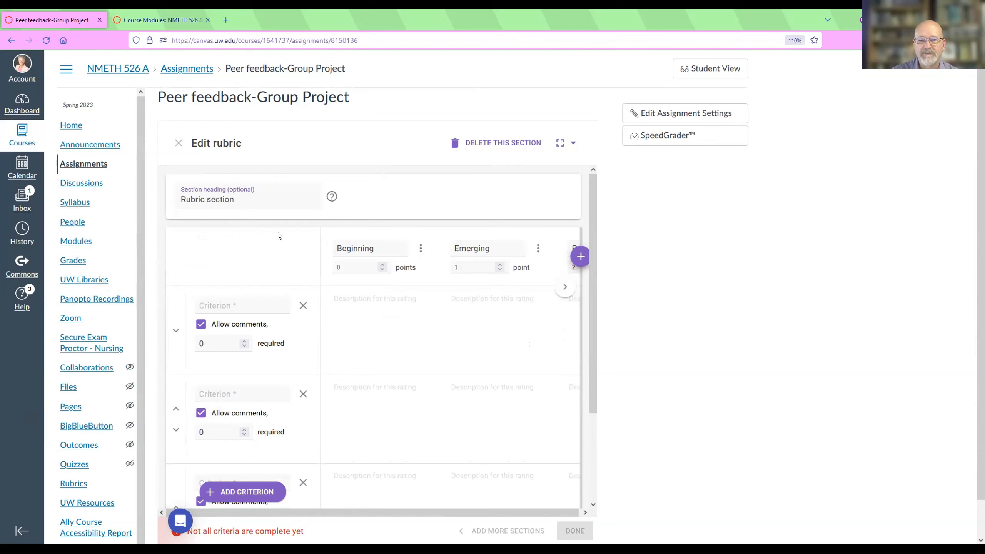
pyautogui.click(260, 303)
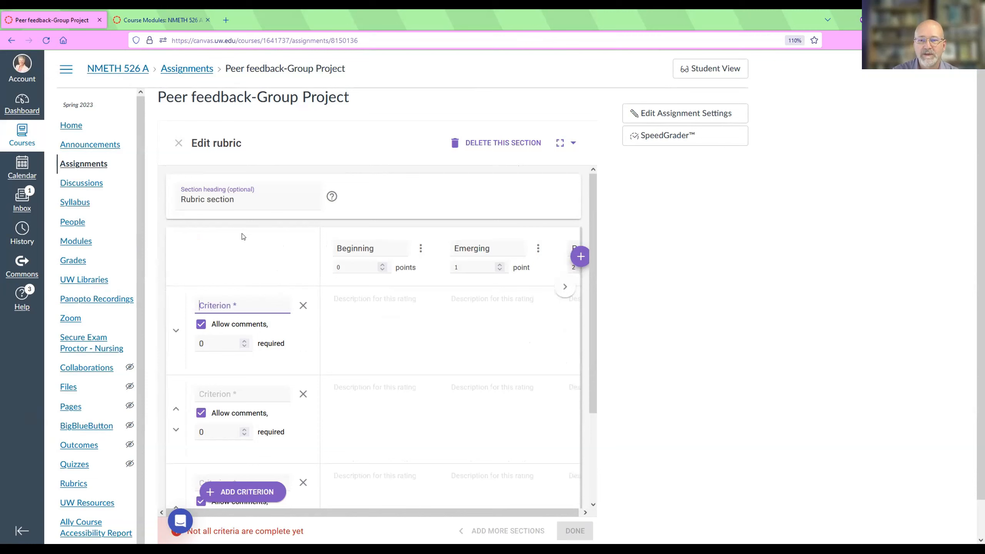
pyautogui.write('Commun')
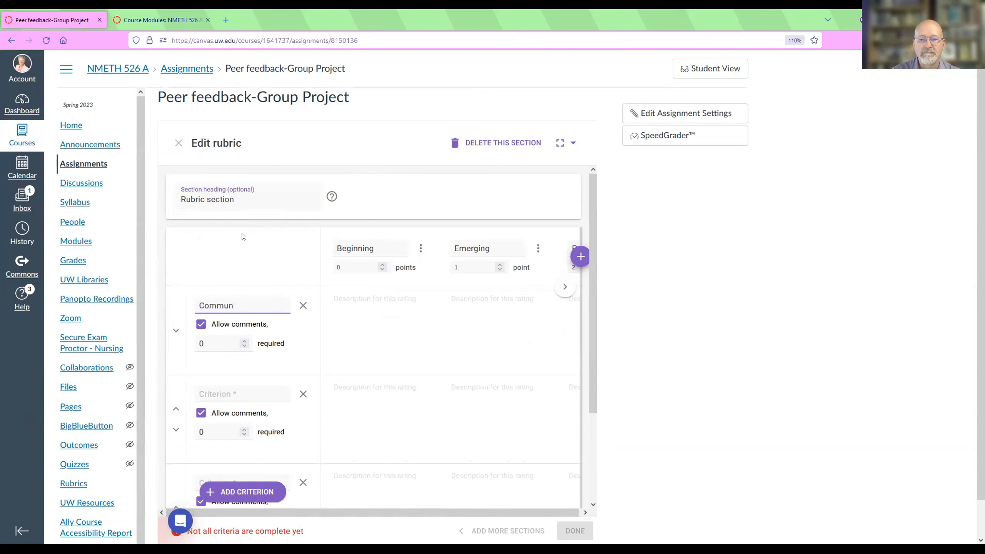
pyautogui.write('ication')
# Check the Beginning level's options and expand the rubric editor to full screen.
pyautogui.click(420, 249)
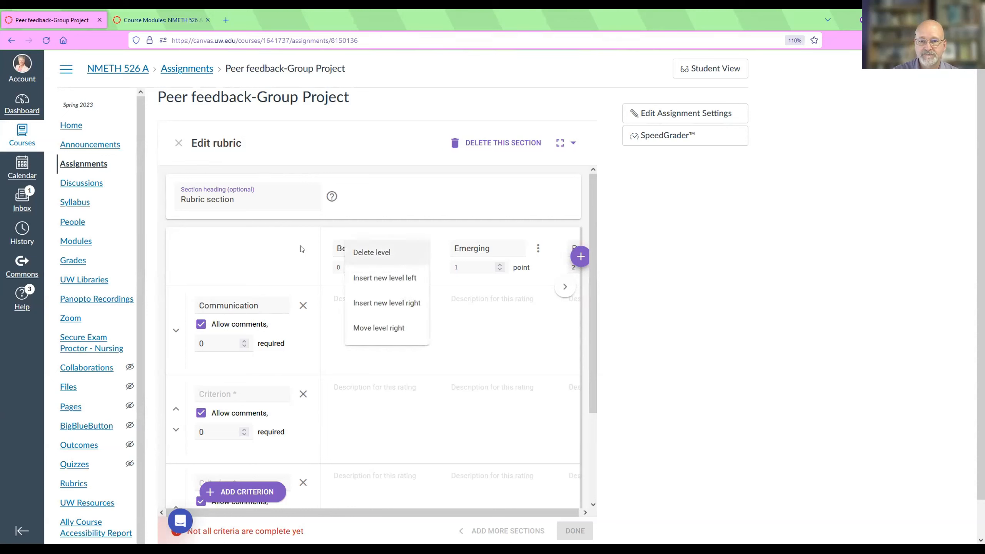
pyautogui.click(272, 247)
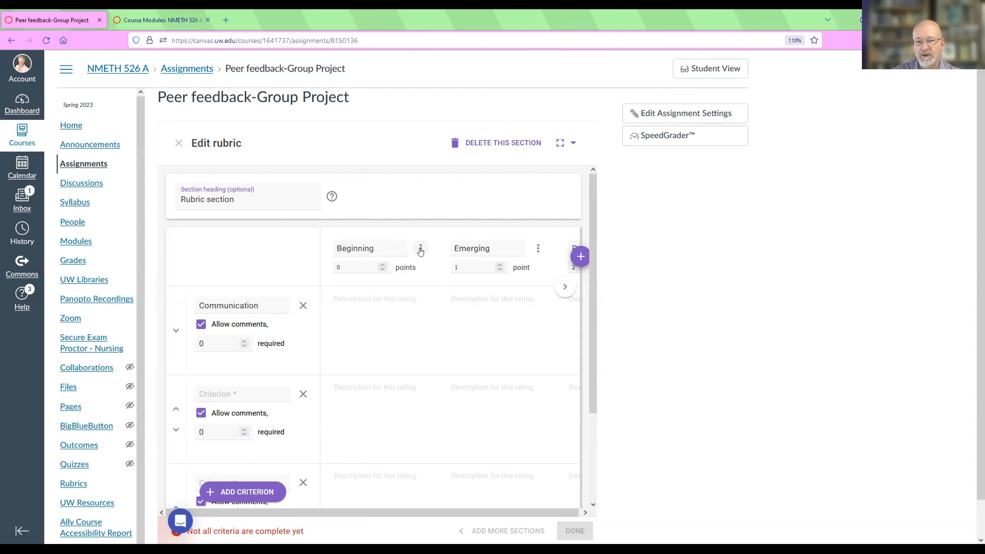
pyautogui.click(420, 250)
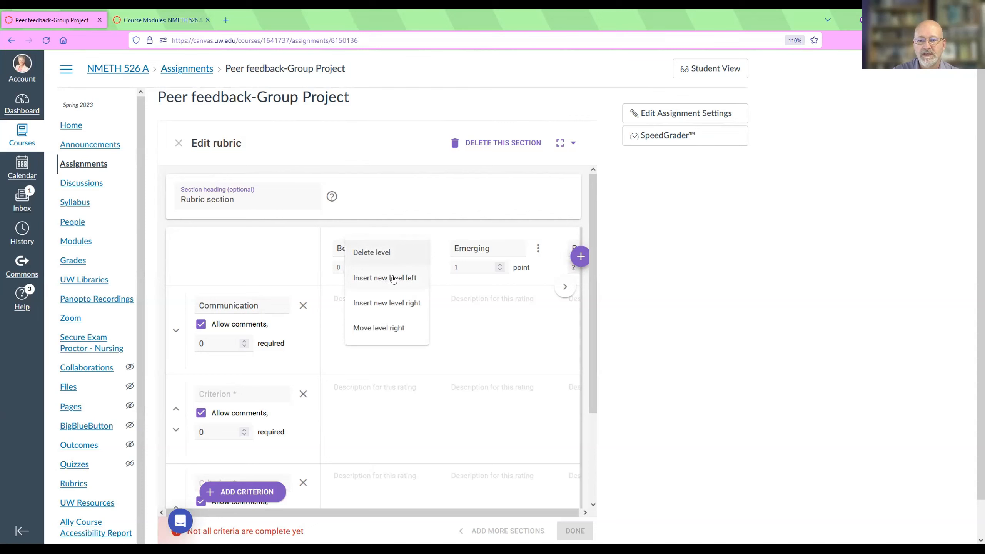
pyautogui.click(225, 267)
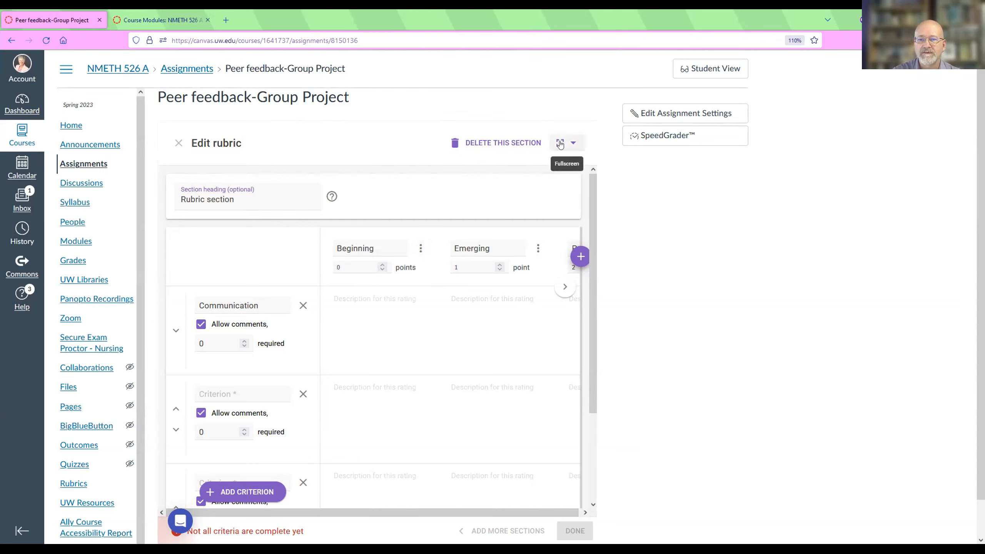
pyautogui.click(560, 143)
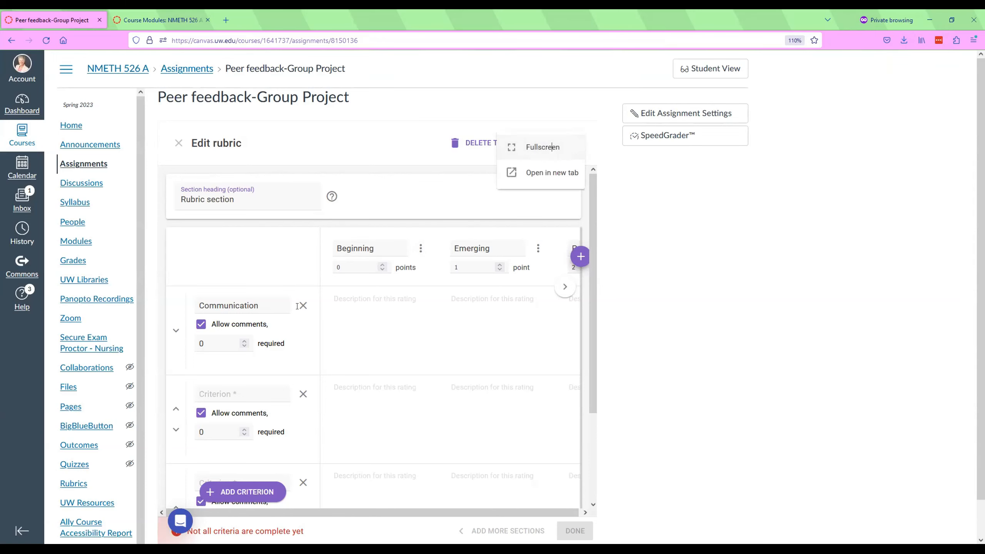
pyautogui.click(550, 151)
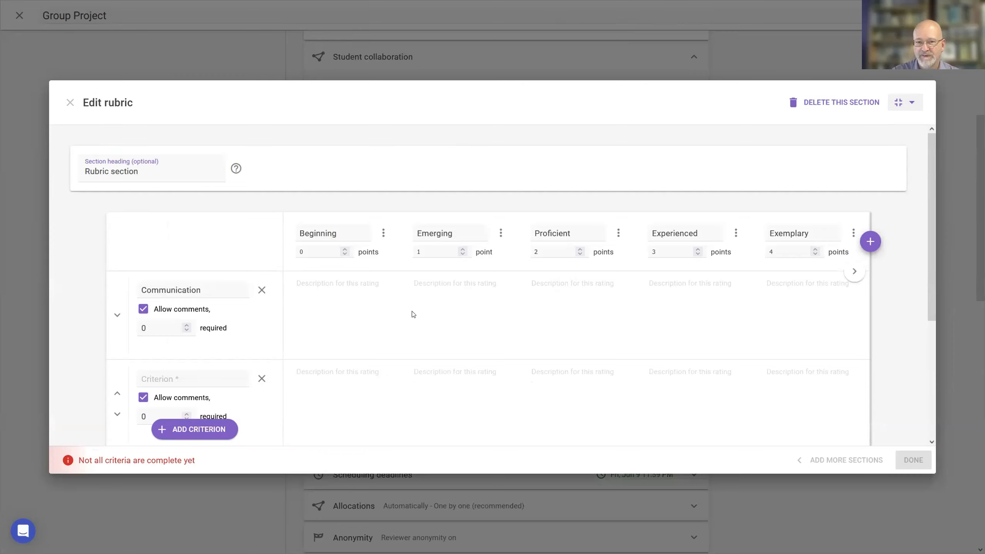
pyautogui.click(383, 233)
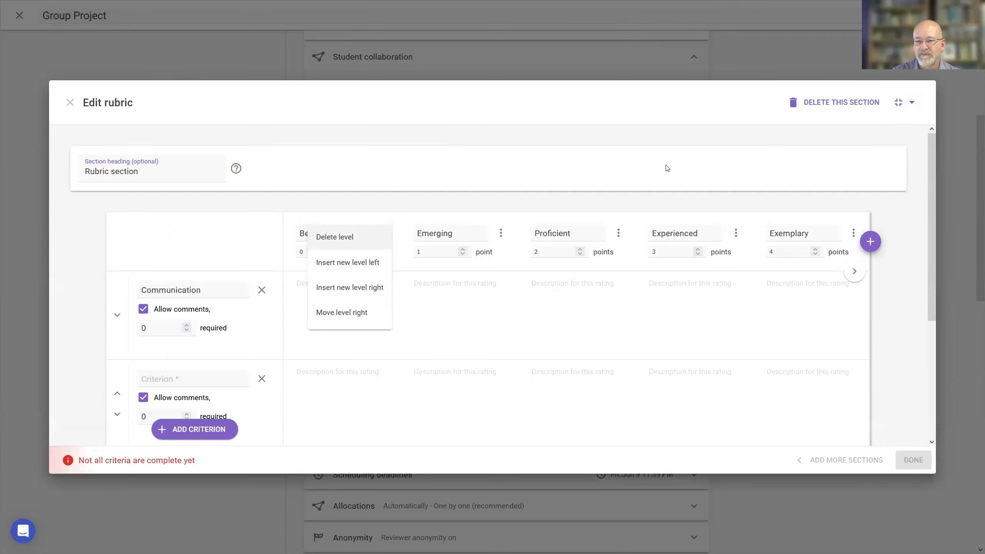
pyautogui.moveTo(236, 168)
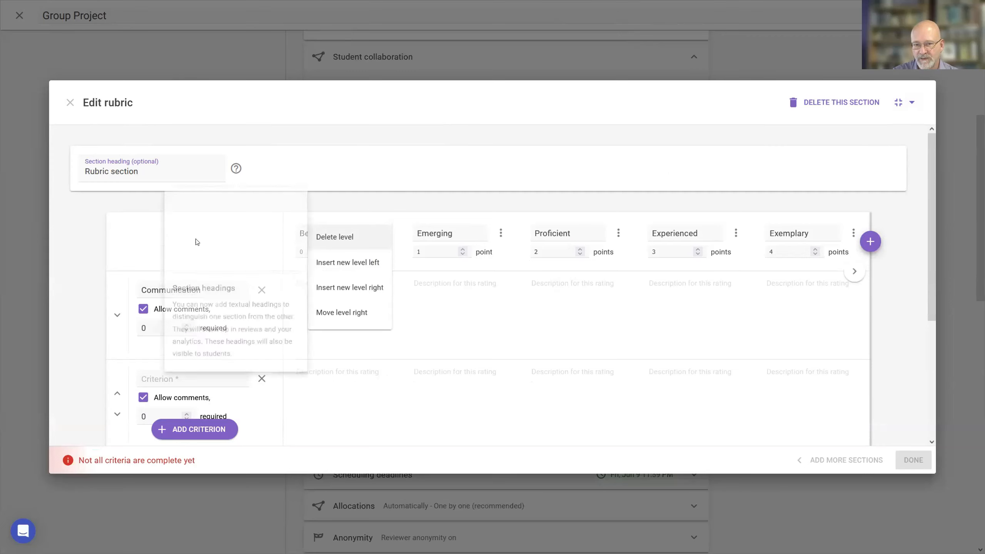
pyautogui.click(566, 155)
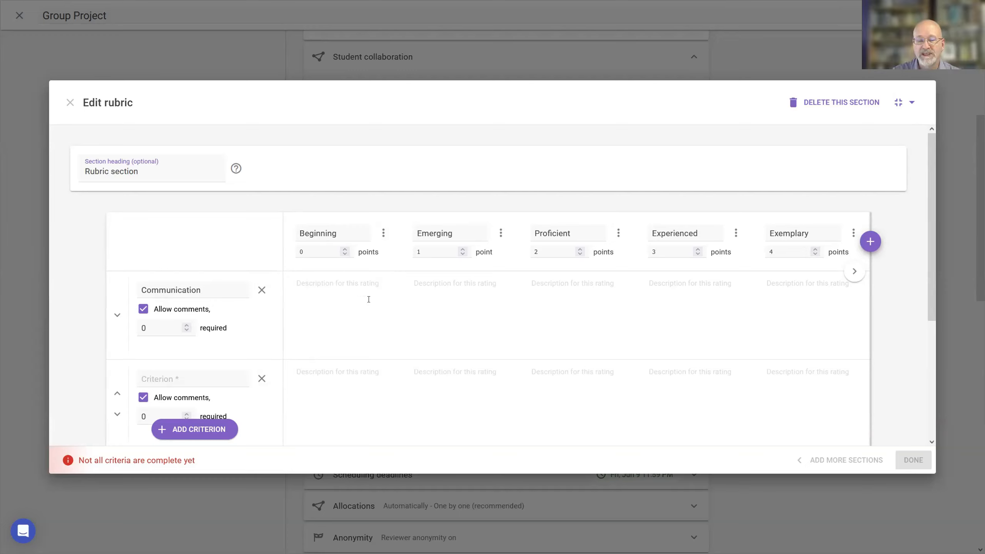
# Insert an untitled level before the Beginning level and delete it again.
pyautogui.click(383, 233)
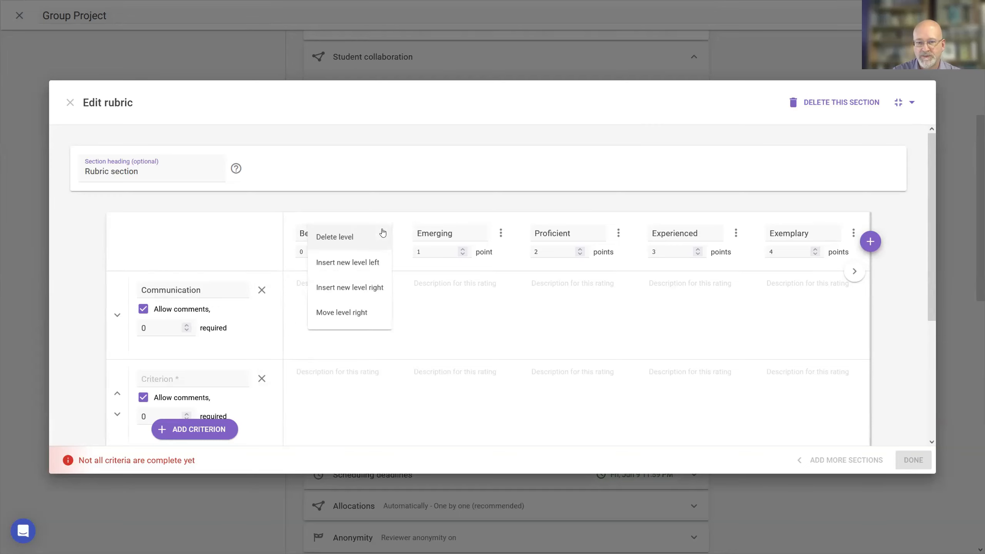
pyautogui.click(347, 264)
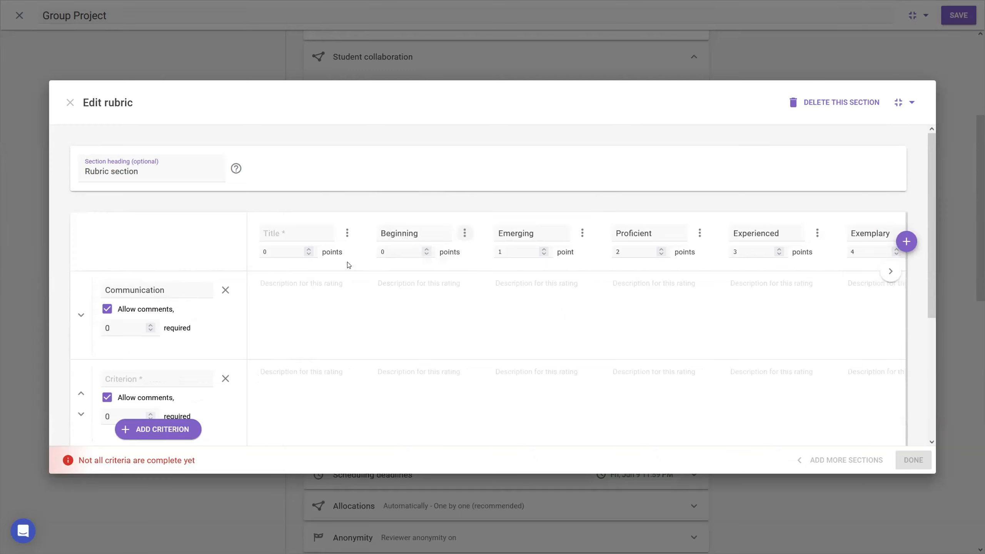
pyautogui.click(347, 235)
pyautogui.click(330, 234)
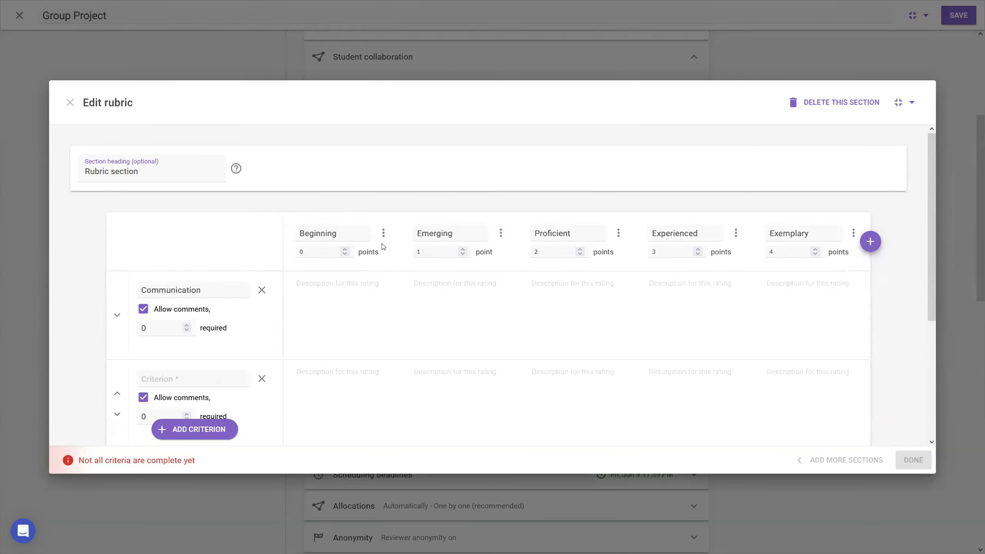
# Enter trial text as the Beginning description of the Communication criterion and clear it again.
pyautogui.click(332, 283)
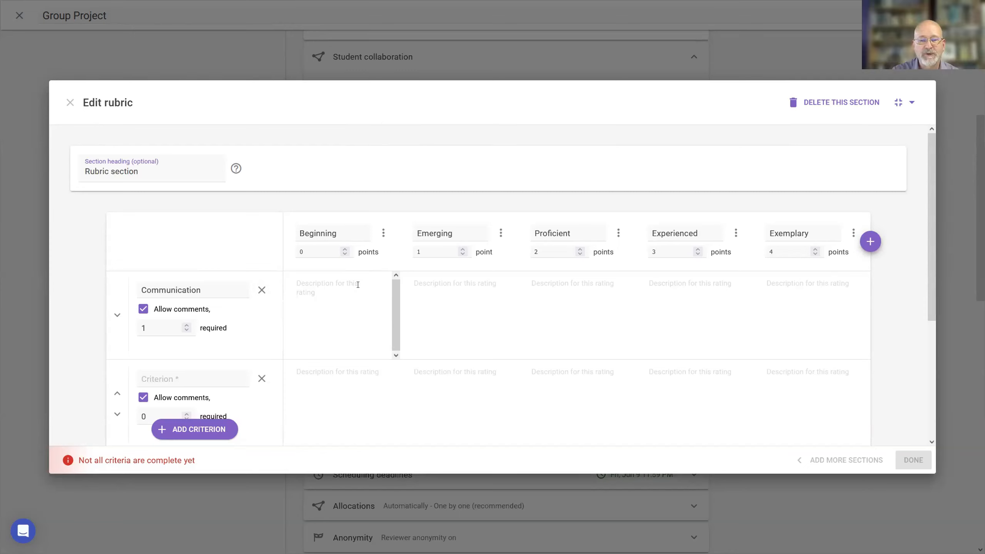
pyautogui.write('vb;eoub')
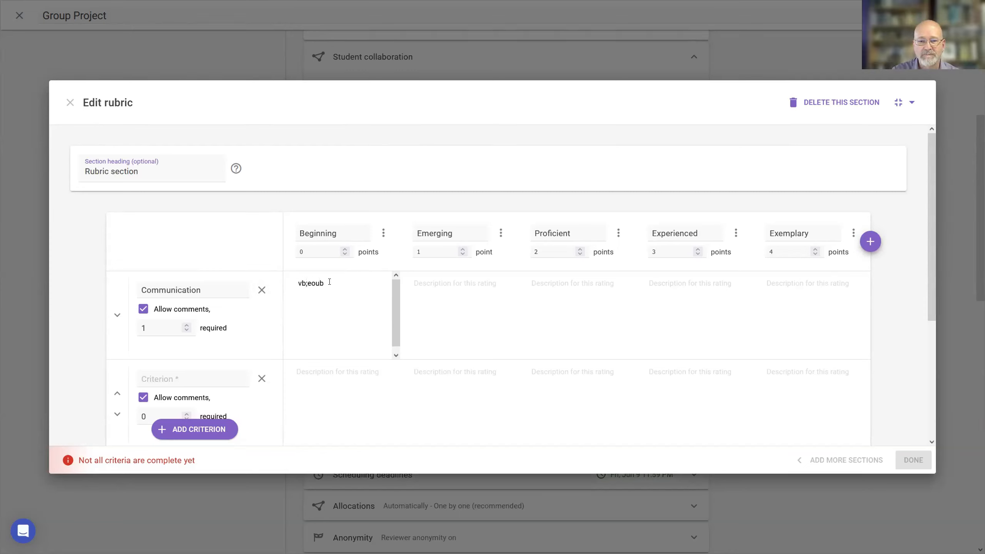
pyautogui.moveTo(329, 282); pyautogui.dragTo(290, 289)
pyautogui.press('BackSpace')
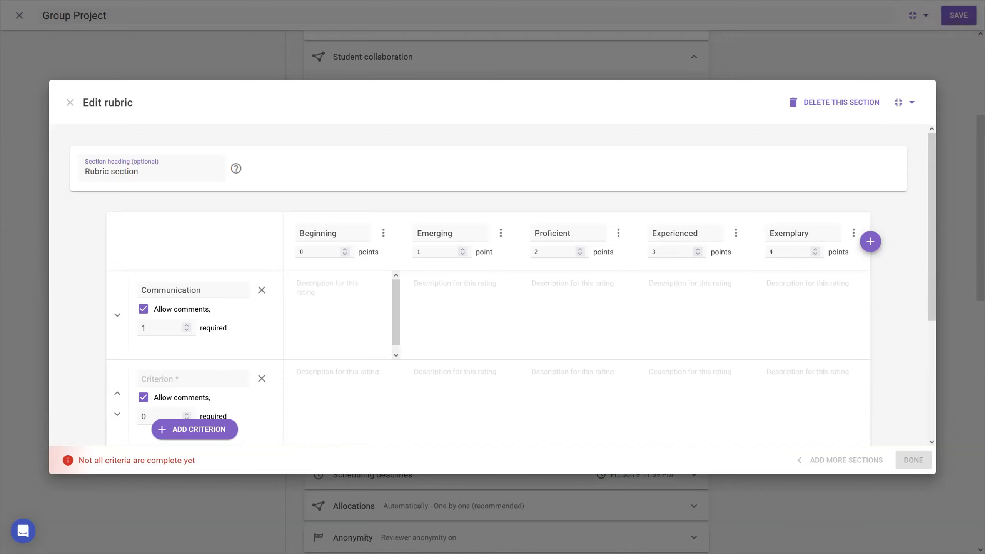
pyautogui.click(213, 289)
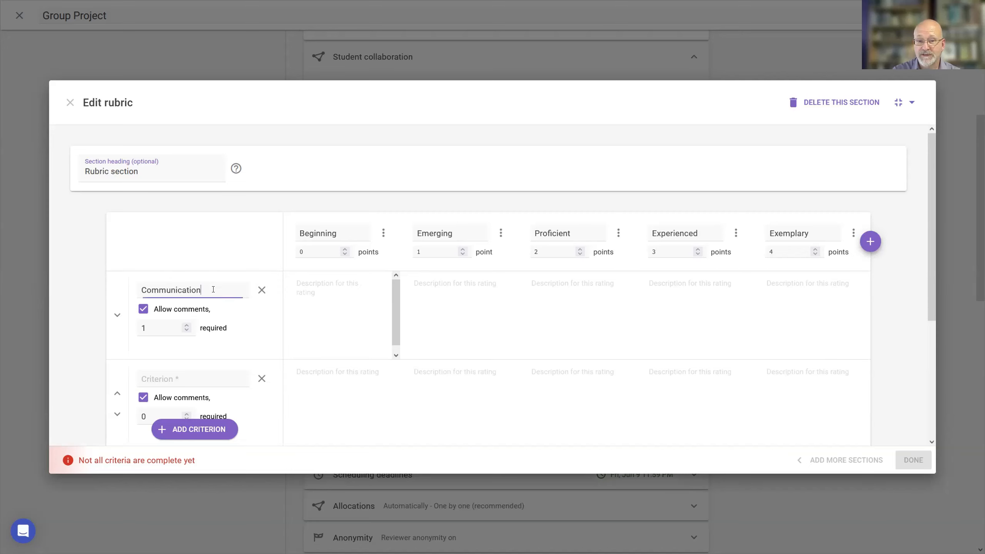
pyautogui.click(228, 243)
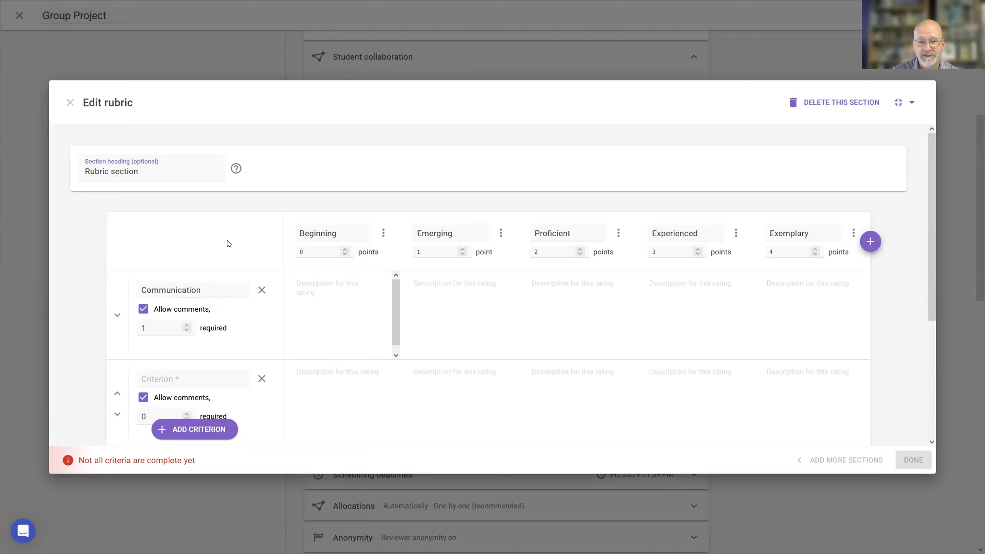
# Name the second rubric criterion "timeliness".
pyautogui.scroll(-5, 228, 243)
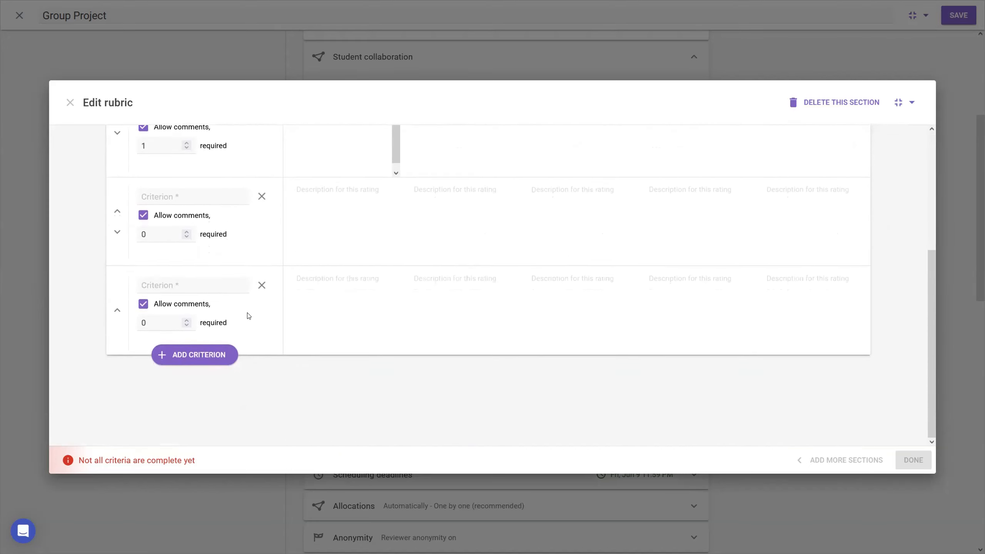
pyautogui.scroll(2, 250, 324)
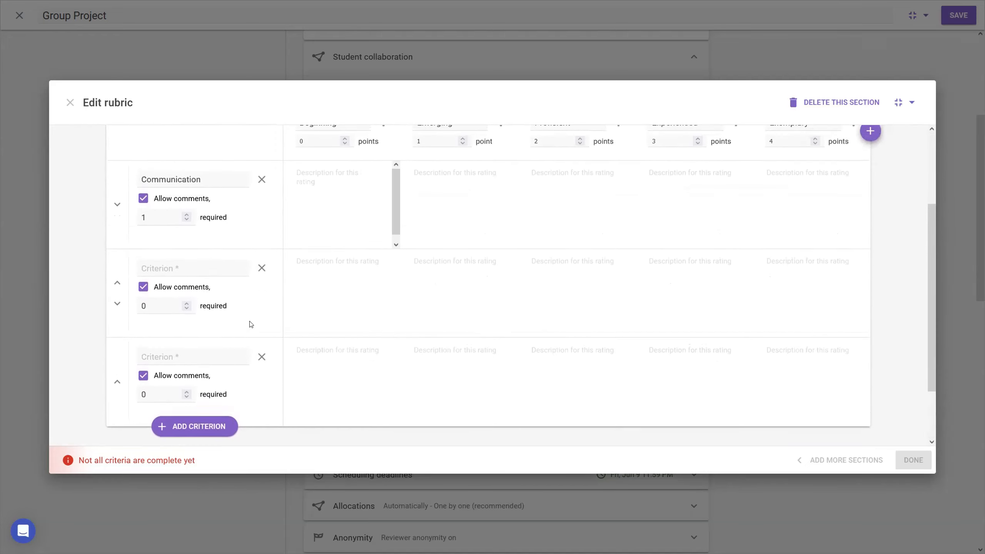
pyautogui.click(219, 267)
pyautogui.write('time')
pyautogui.write('l')
pyautogui.press('BackSpace')
pyautogui.write('eliness')
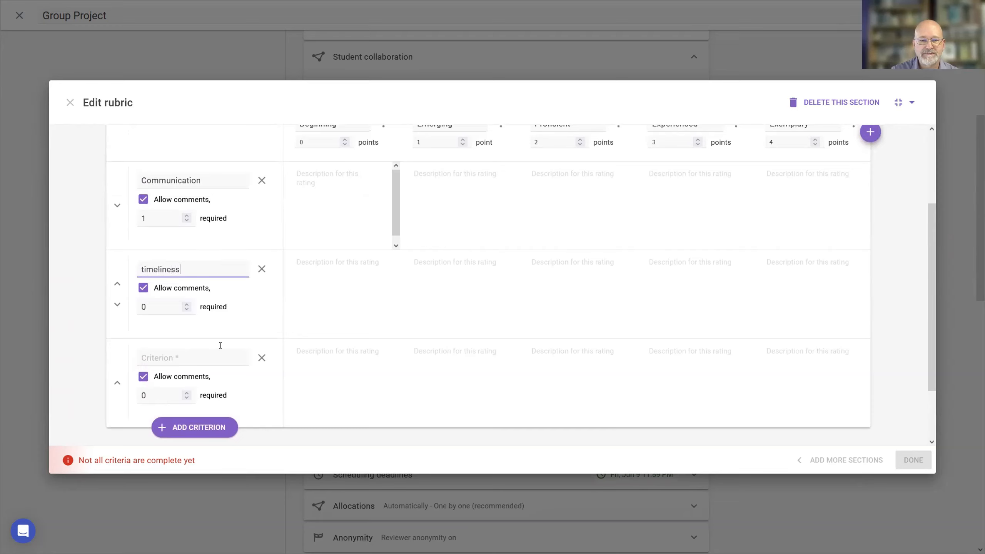
# Name the third rubric criterion "quality" and finish the feedback criteria.
pyautogui.click(218, 355)
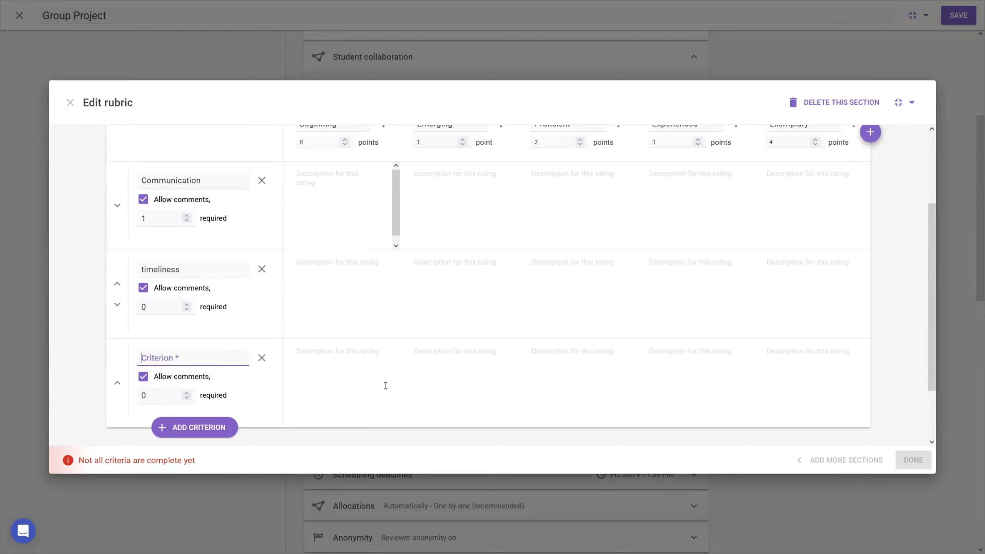
pyautogui.write('quality')
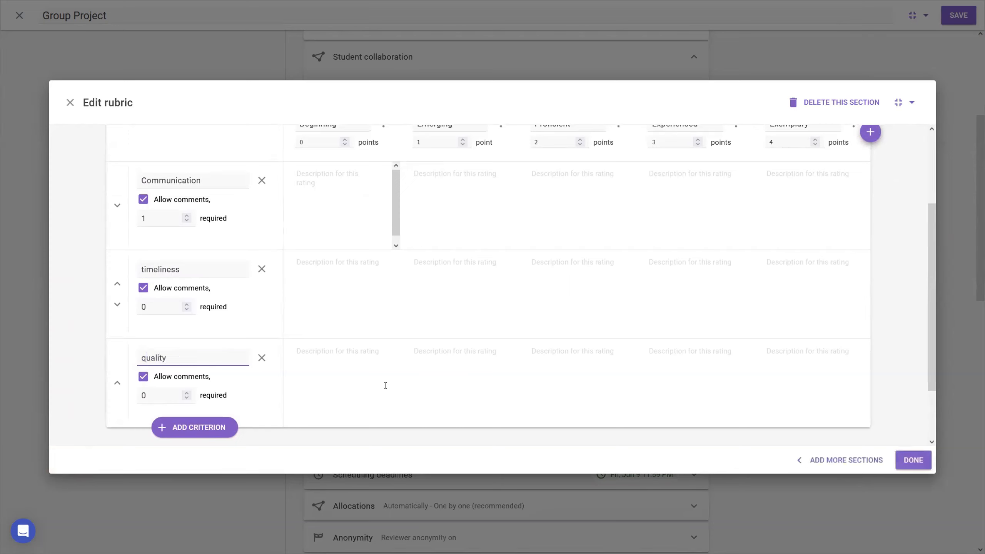
pyautogui.click(385, 385)
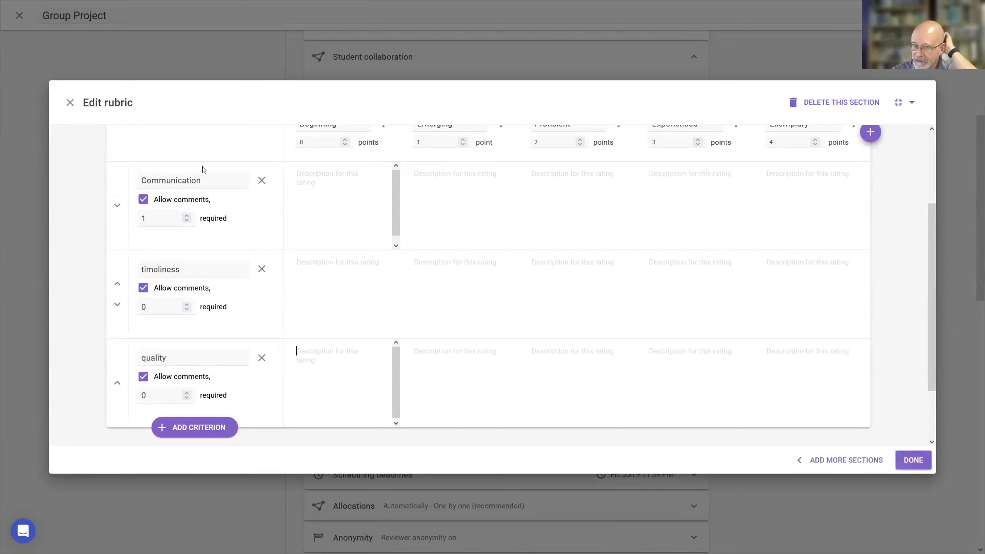
pyautogui.click(915, 462)
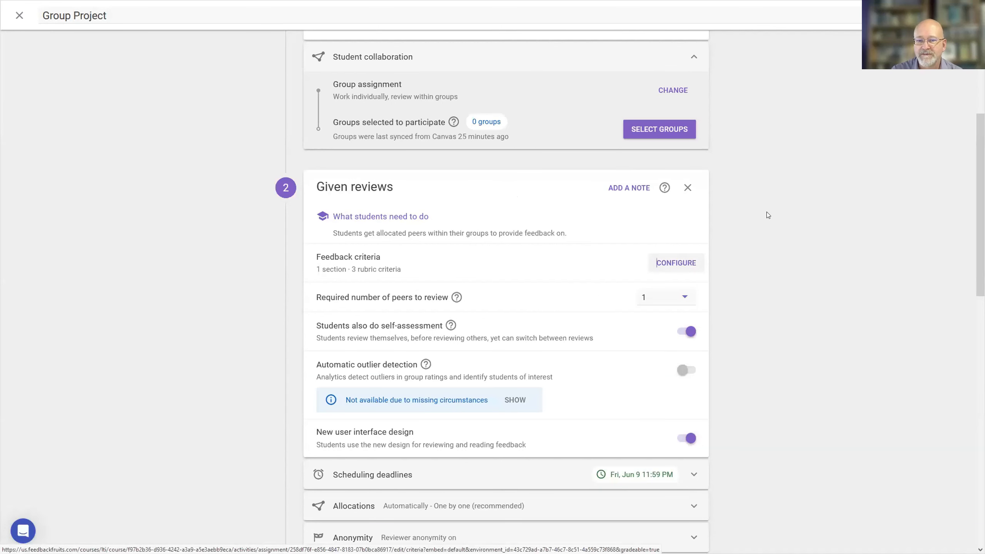
# Add a comment criterion section to the feedback criteria with one criterion titled "Overall".
pyautogui.click(686, 263)
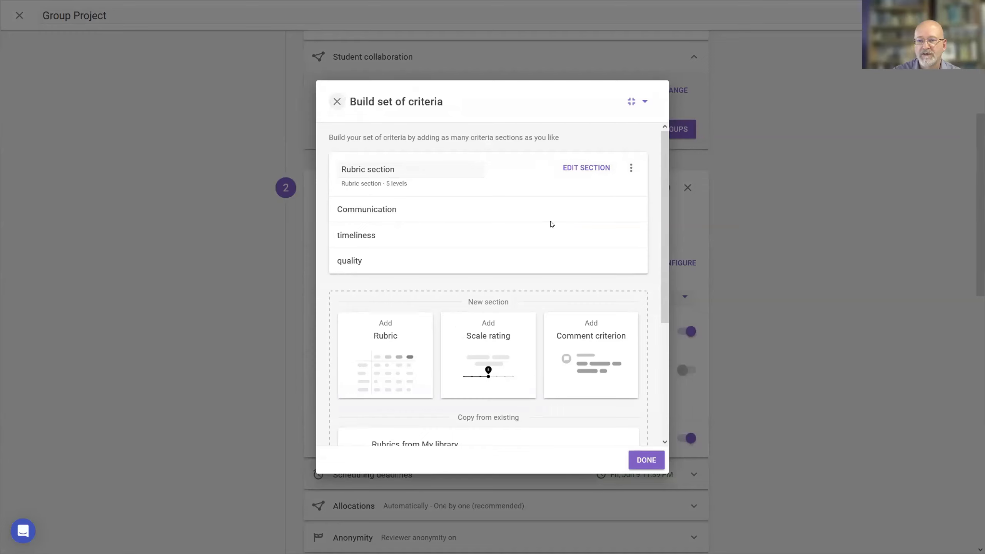
pyautogui.click(593, 357)
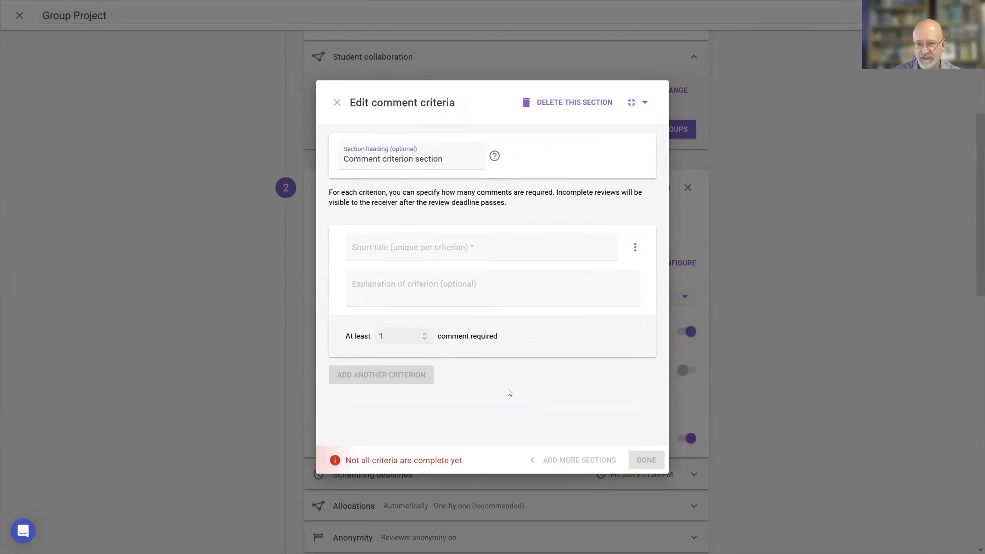
pyautogui.click(504, 247)
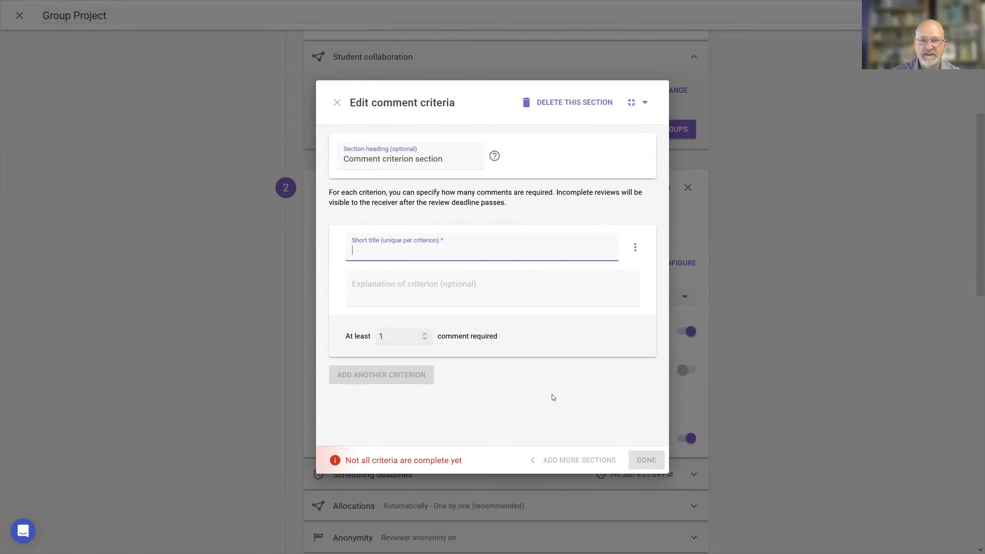
pyautogui.write('OP')
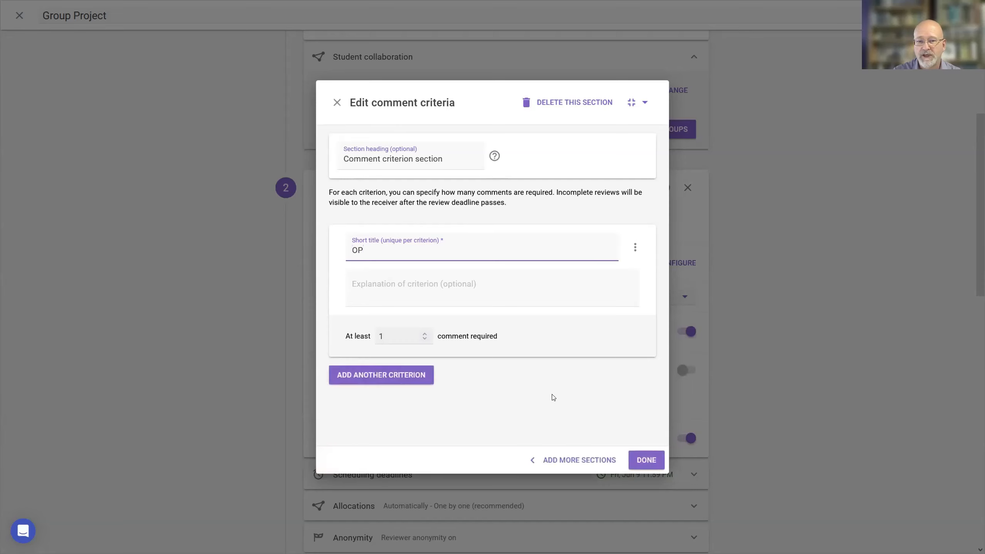
pyautogui.press('BackSpace')
pyautogui.write('verall')
pyautogui.click(482, 293)
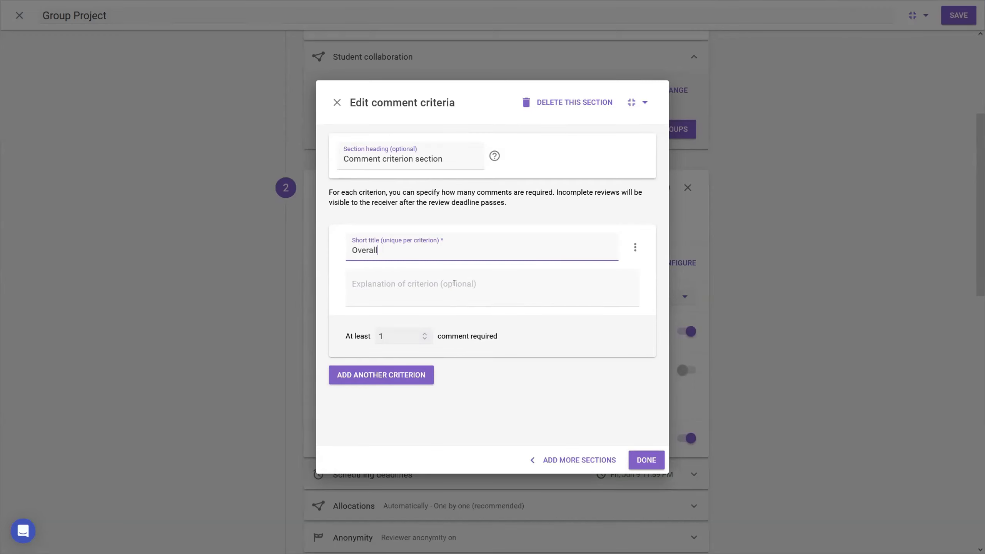
pyautogui.click(644, 458)
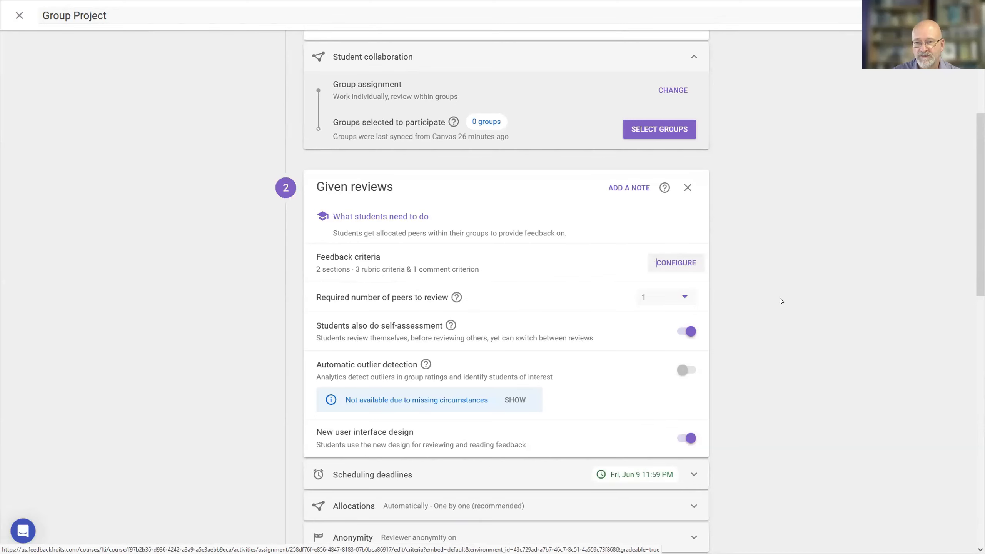
# Set the required number of peers to review to "all" in the given reviews.
pyautogui.scroll(1, 679, 326)
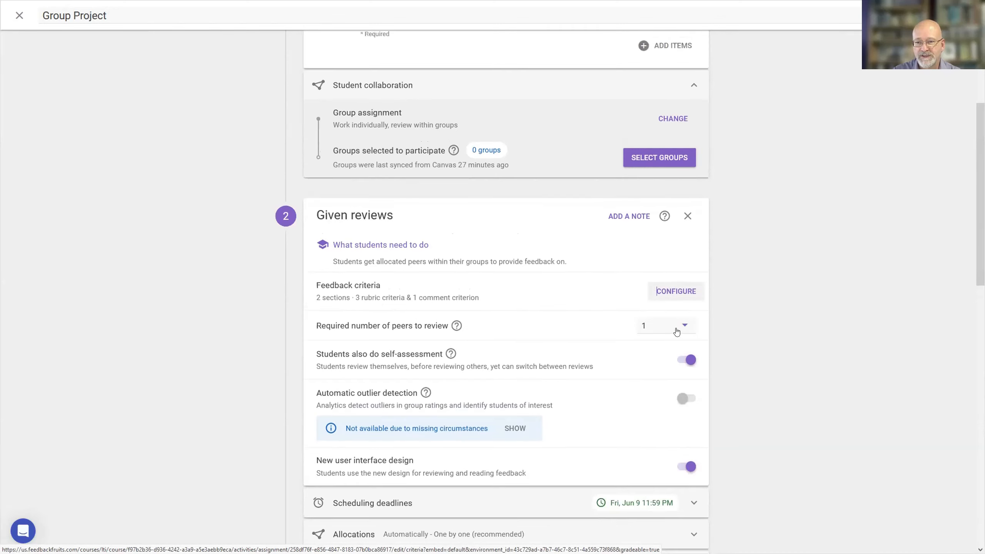
pyautogui.click(685, 336)
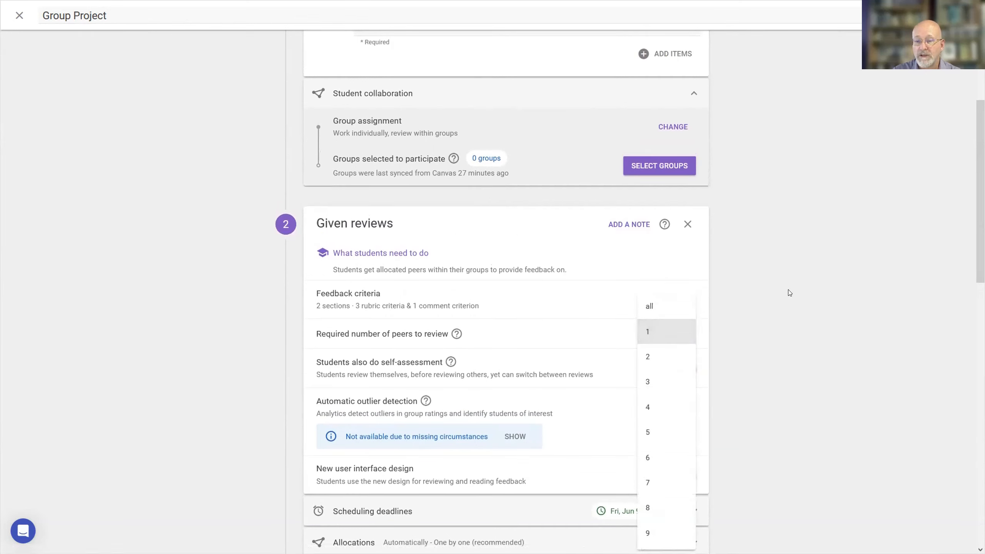
pyautogui.click(667, 307)
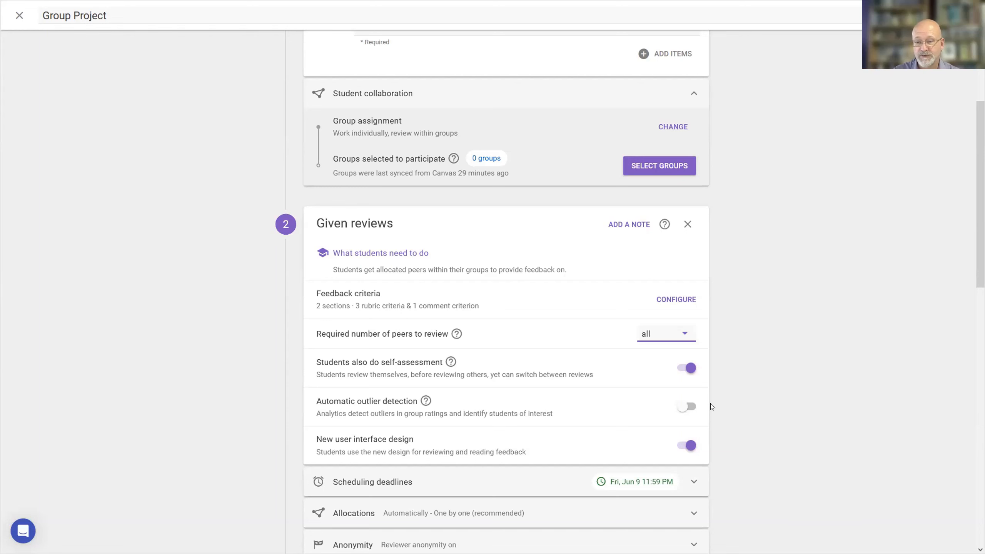
# Turn on automatic outlier detection for the given reviews and dismiss its explanation.
pyautogui.click(690, 406)
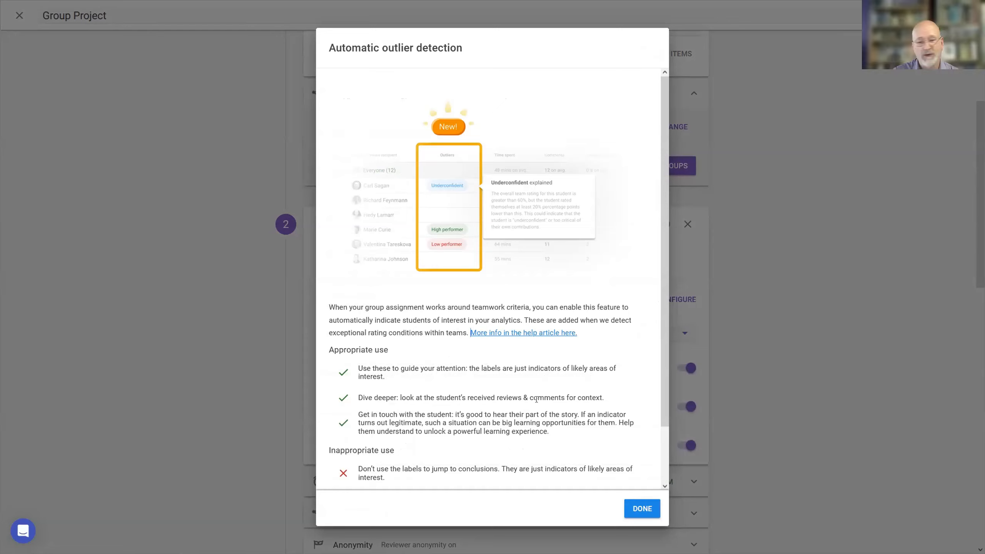
pyautogui.click(641, 509)
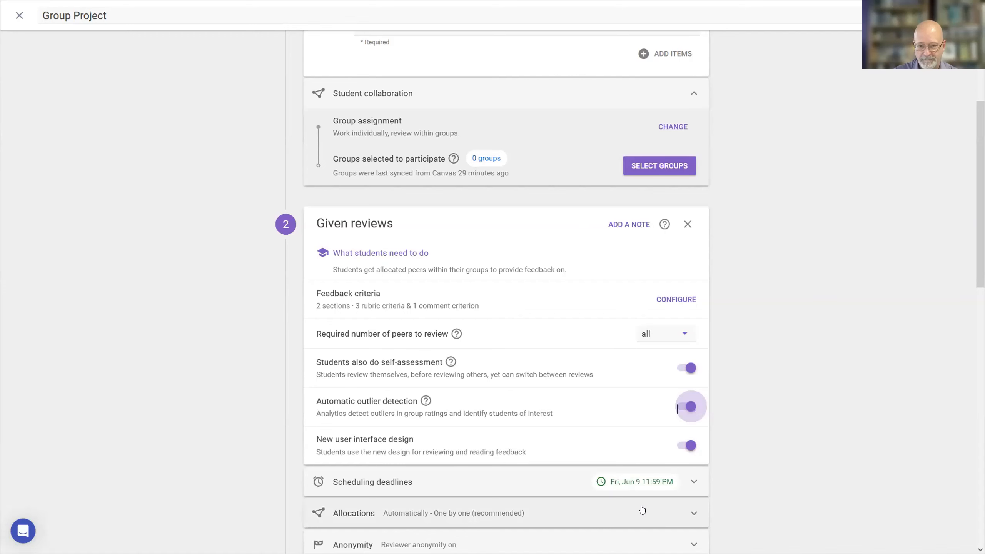
pyautogui.scroll(-3, 798, 262)
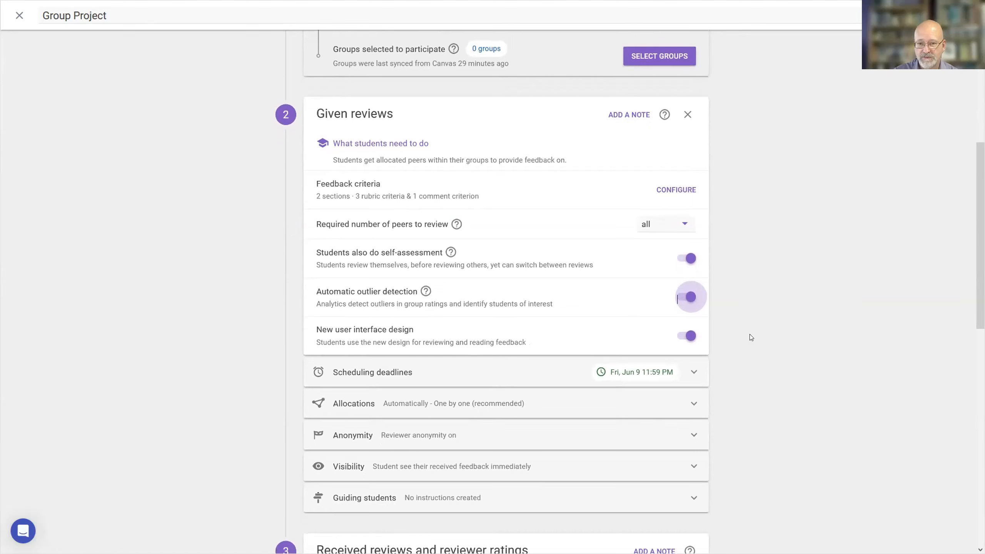
pyautogui.click(690, 297)
pyautogui.click(689, 298)
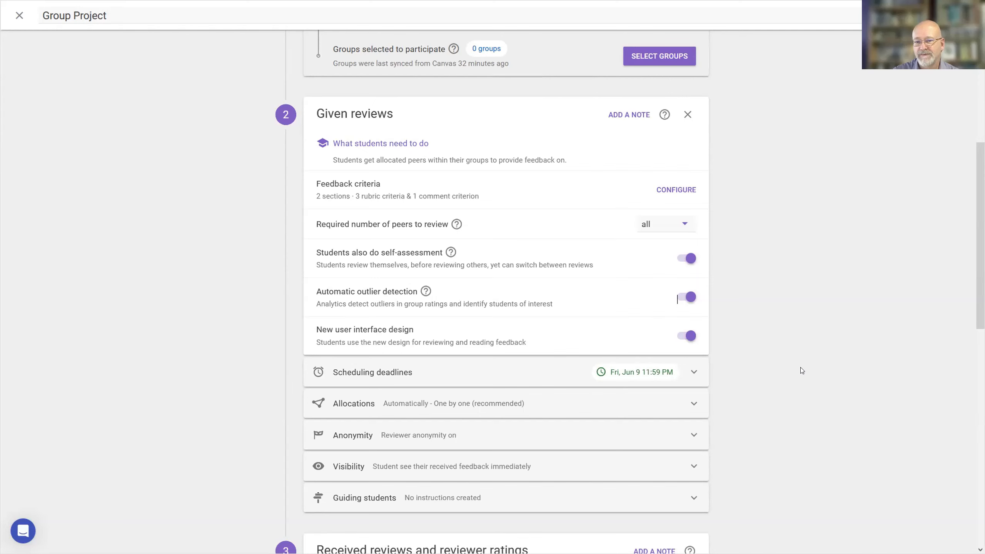
# Look over the allocation settings of the given reviews, collapse them and open the anonymity settings.
pyautogui.click(694, 404)
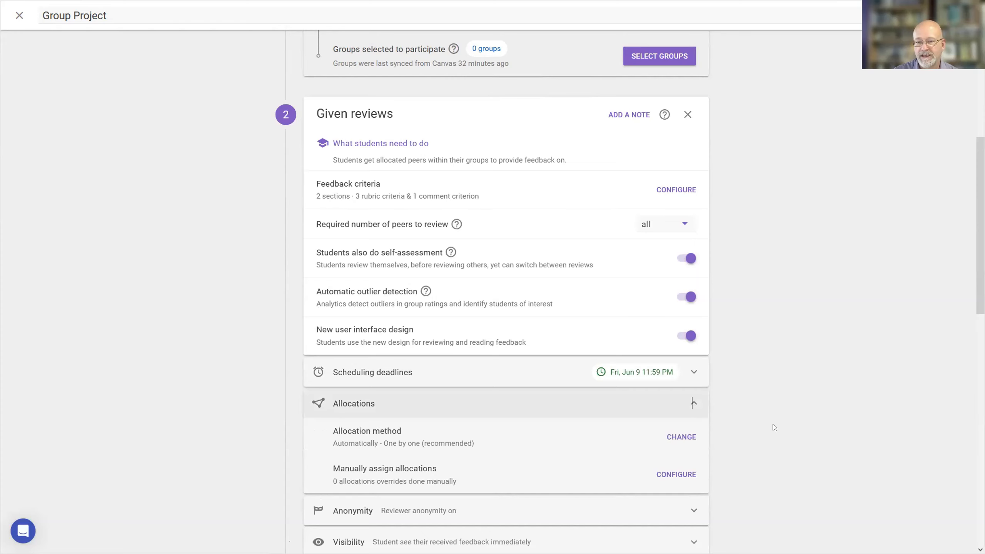
pyautogui.scroll(-5, 784, 375)
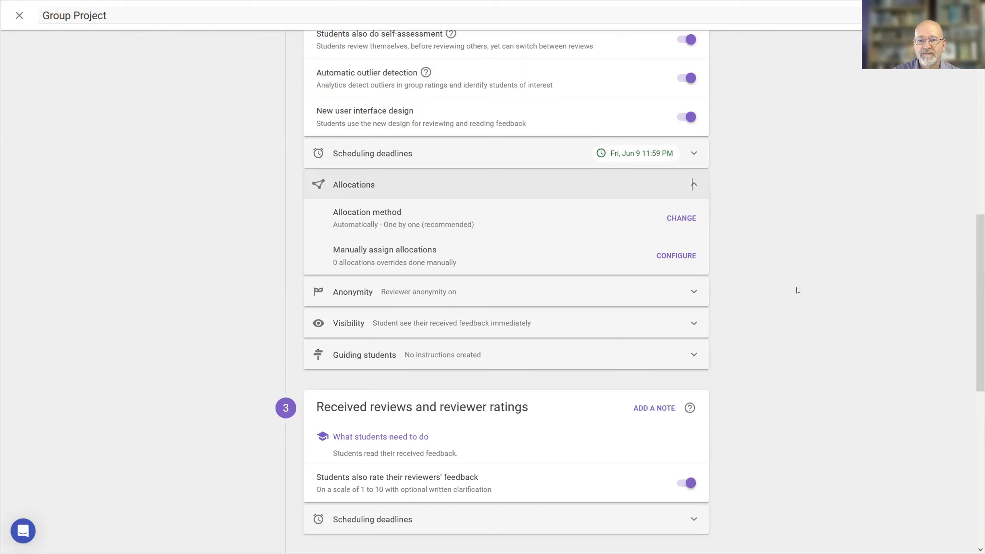
pyautogui.click(695, 185)
pyautogui.click(693, 217)
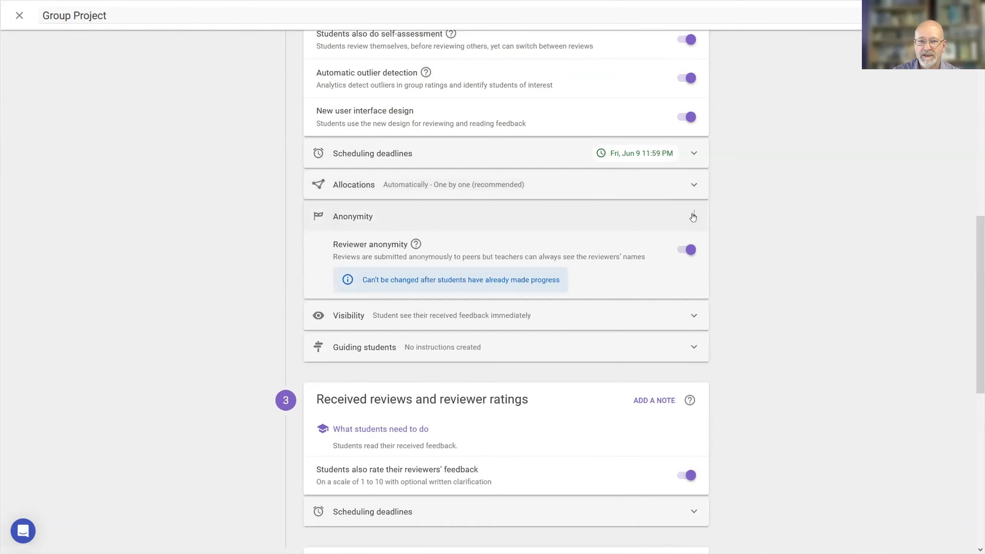
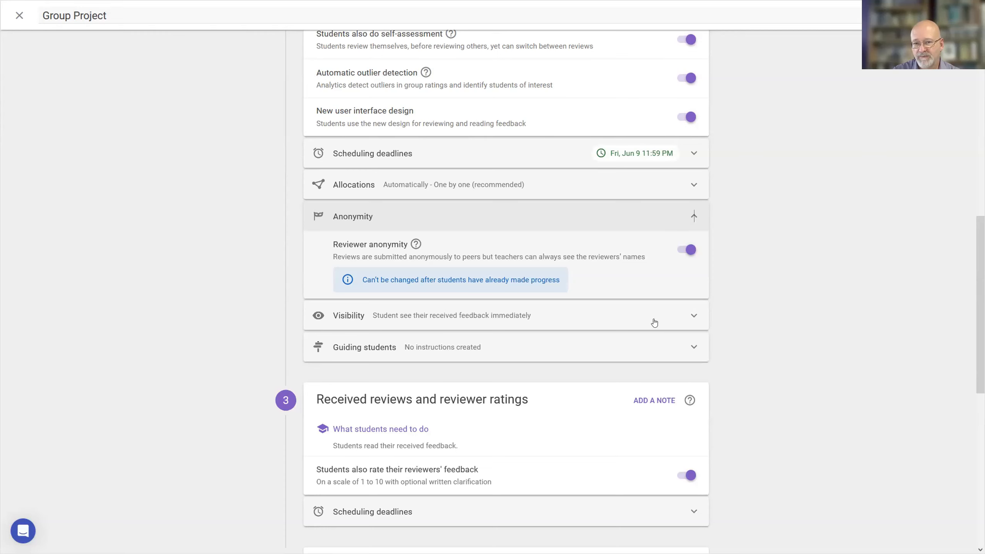
# Collapse the anonymity settings, look over when students can see their received feedback, keep Immediately selected and collapse the visibility settings.
pyautogui.click(694, 218)
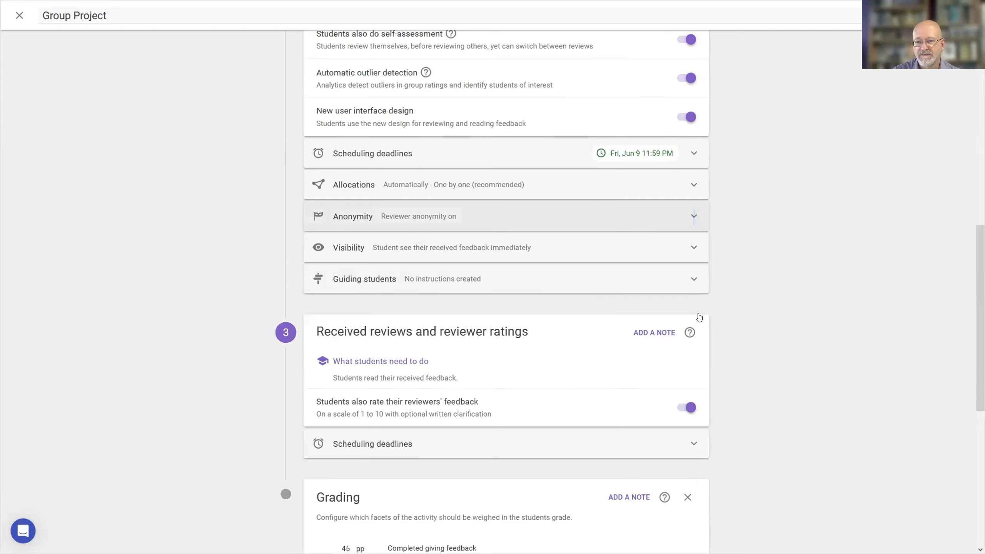
pyautogui.click(693, 248)
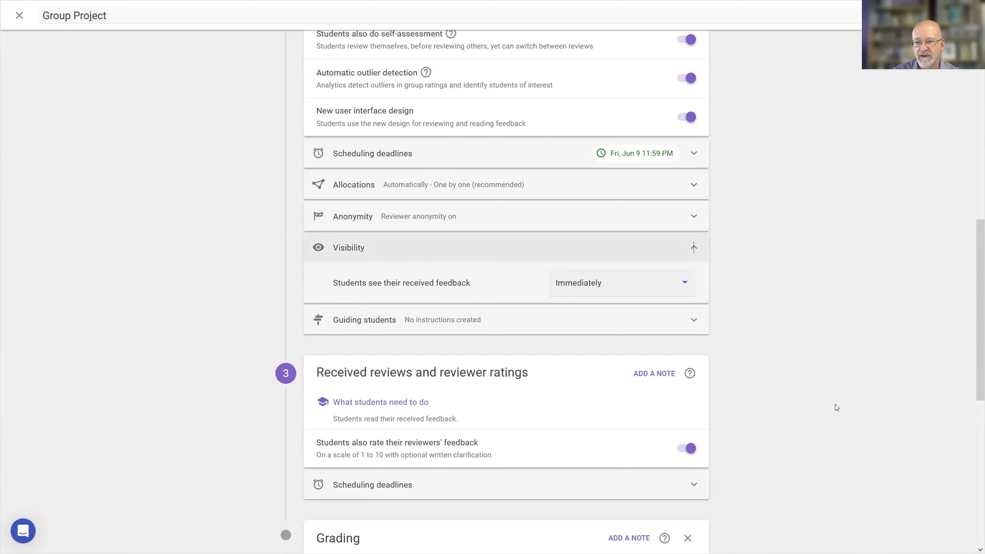
pyautogui.click(684, 283)
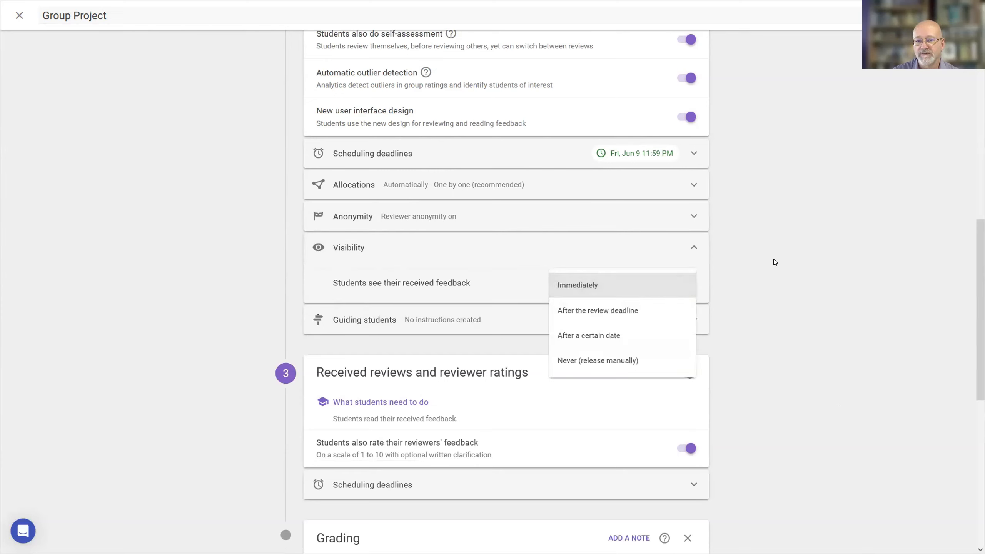
pyautogui.click(594, 284)
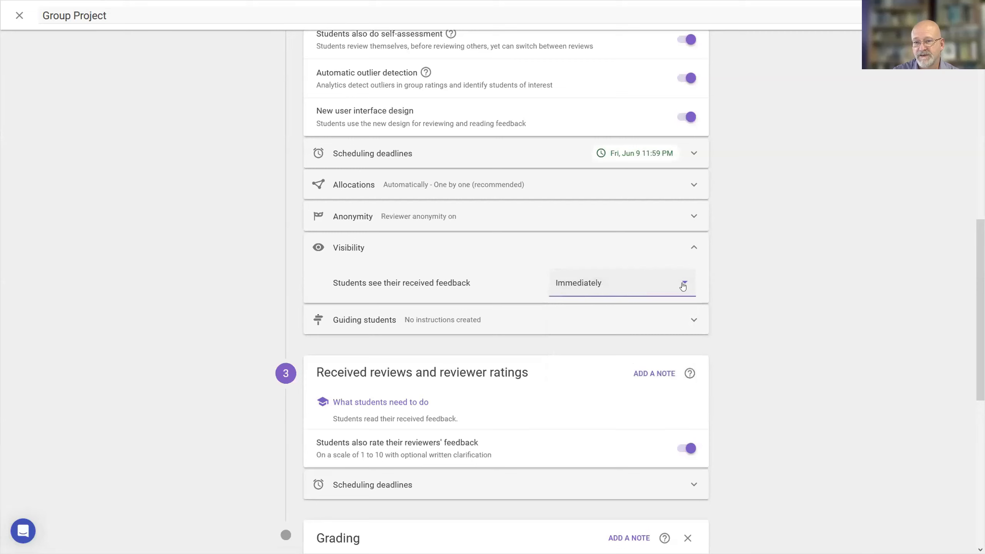
pyautogui.click(684, 284)
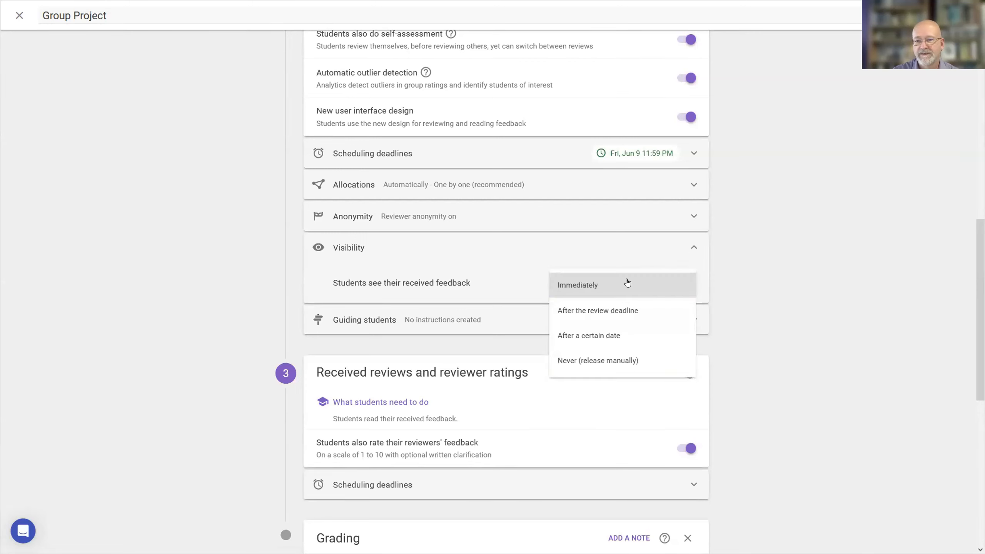
pyautogui.click(595, 286)
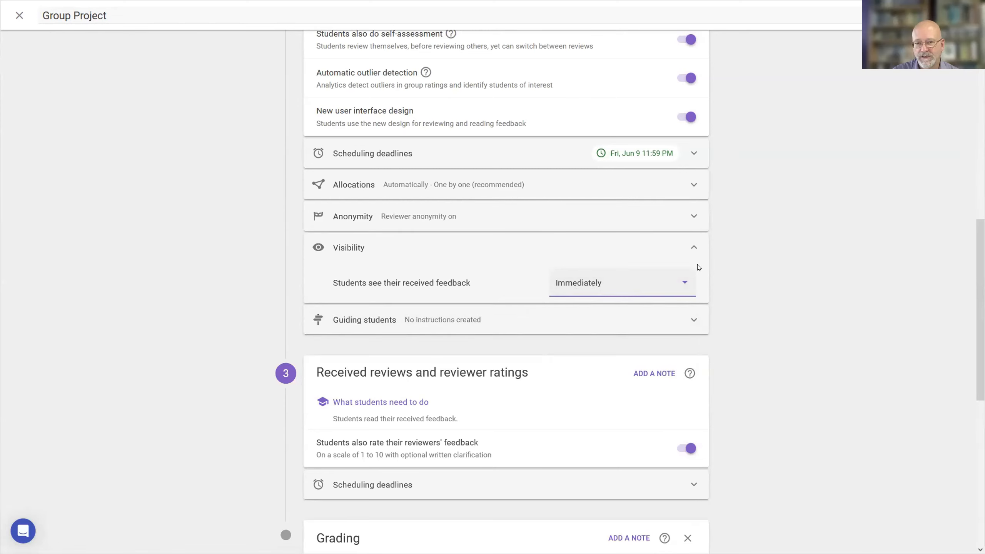
pyautogui.click(691, 249)
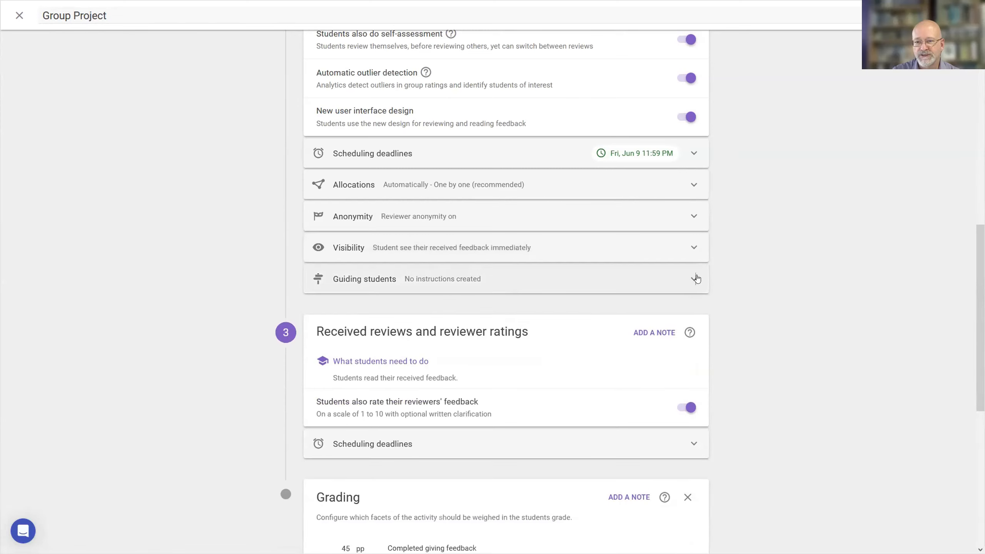
# Turn on feedback tips for reviewing in the student guidance settings and look through the configured tips.
pyautogui.click(696, 279)
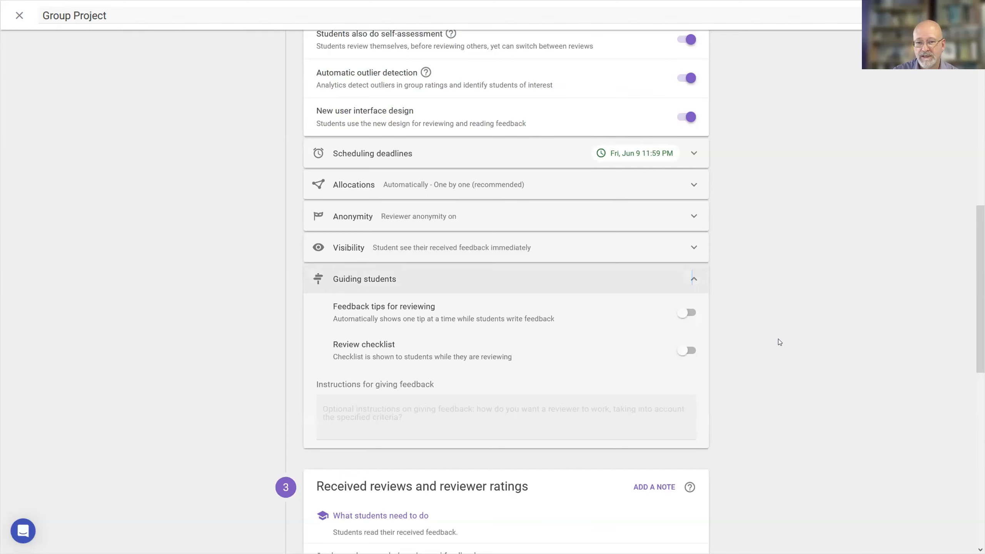
pyautogui.click(684, 313)
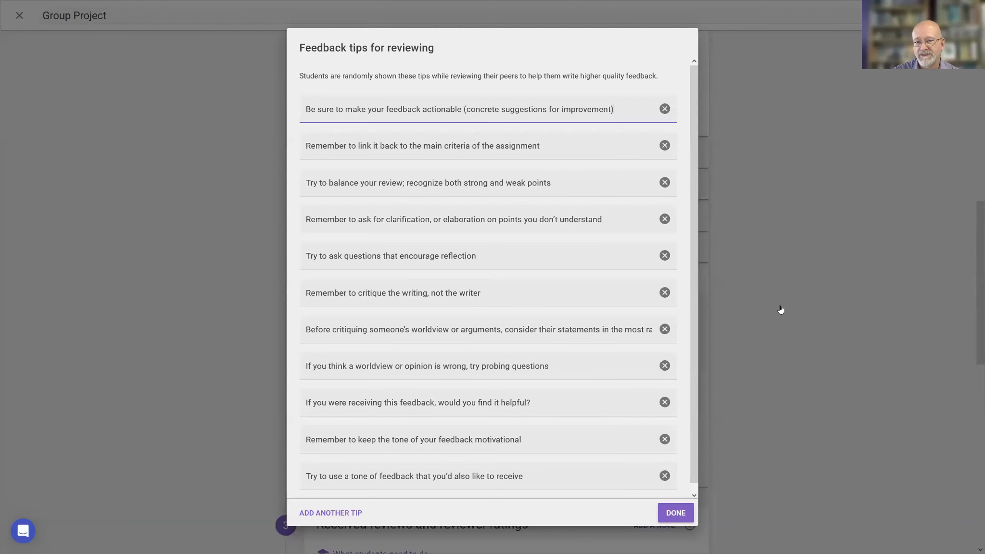
pyautogui.rightClick(779, 306)
pyautogui.click(732, 279)
pyautogui.click(675, 349)
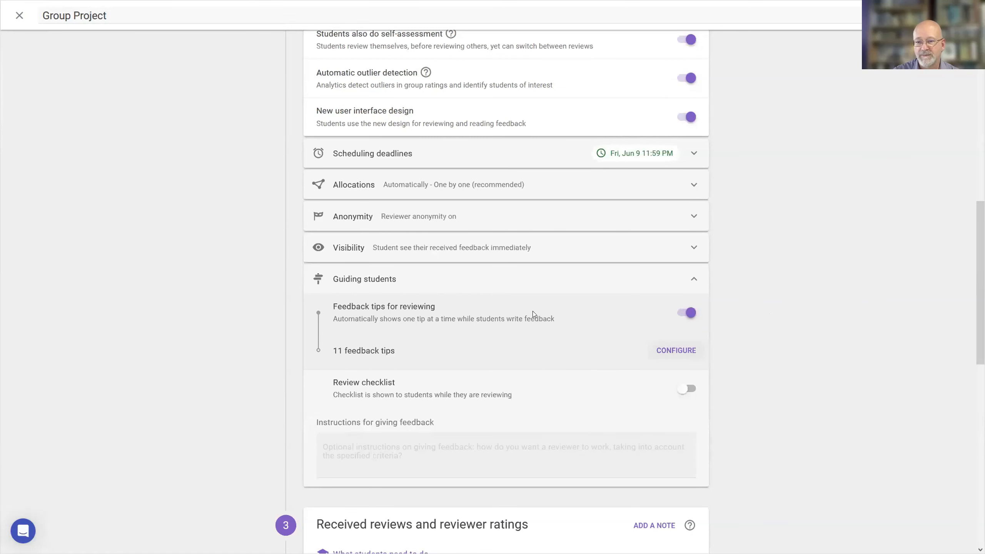
pyautogui.click(668, 351)
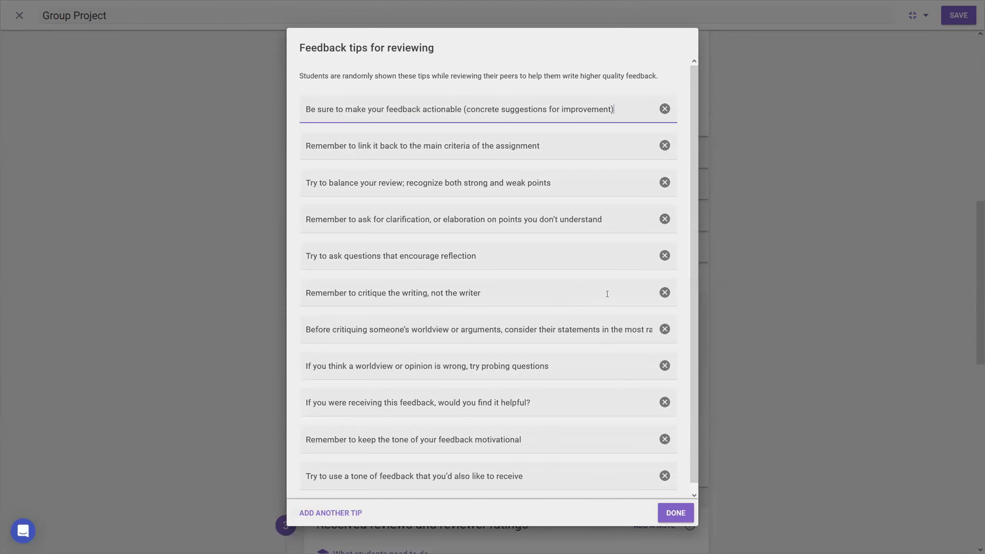
pyautogui.click(676, 512)
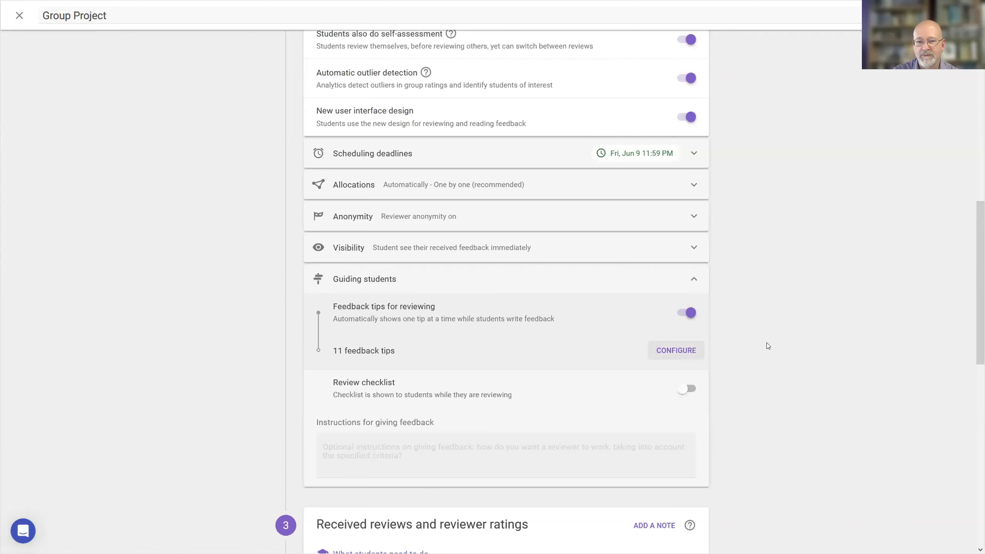
# Look over the review checklist and the feedback instructions field without entering anything, and collapse the student guidance settings.
pyautogui.click(686, 388)
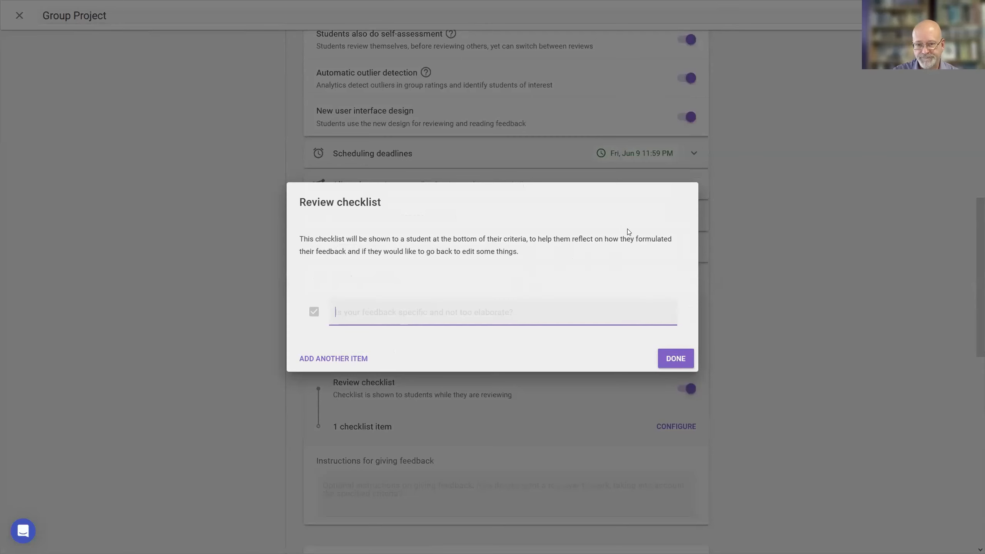
pyautogui.click(673, 358)
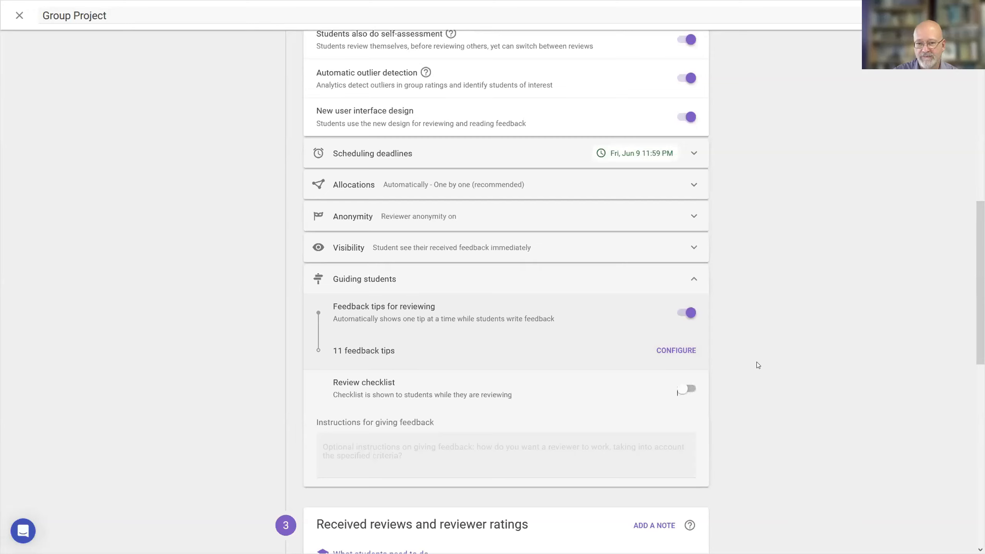
pyautogui.click(413, 441)
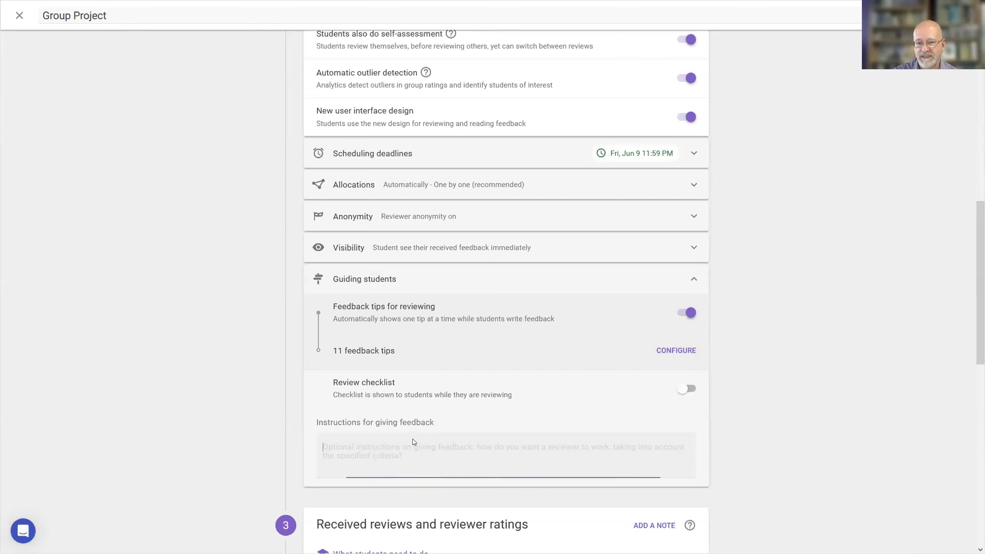
pyautogui.rightClick(862, 395)
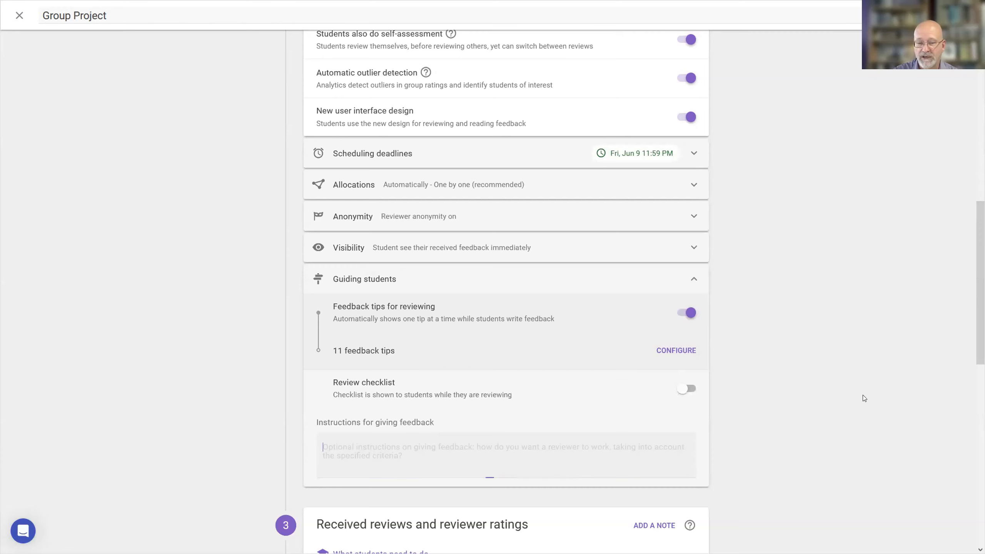
pyautogui.click(791, 328)
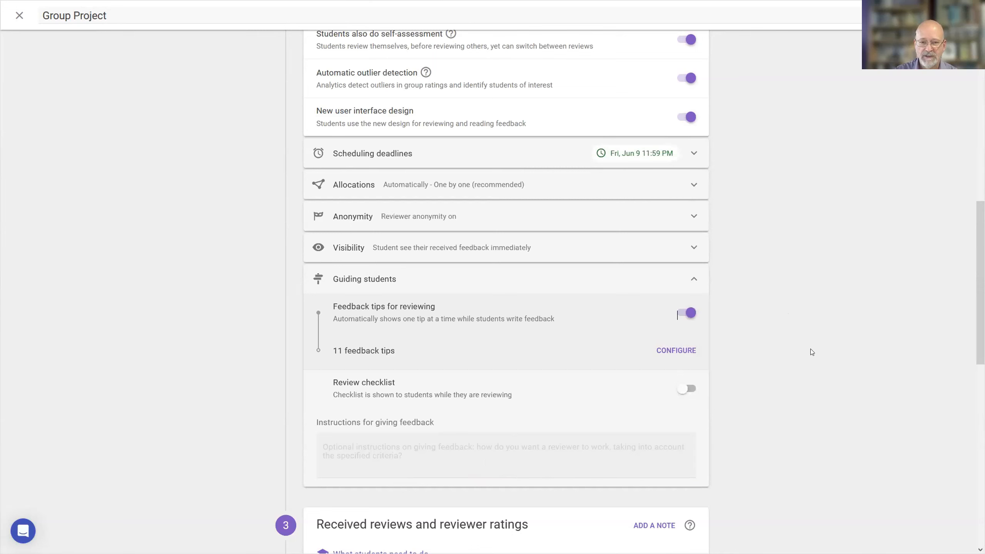
pyautogui.click(693, 279)
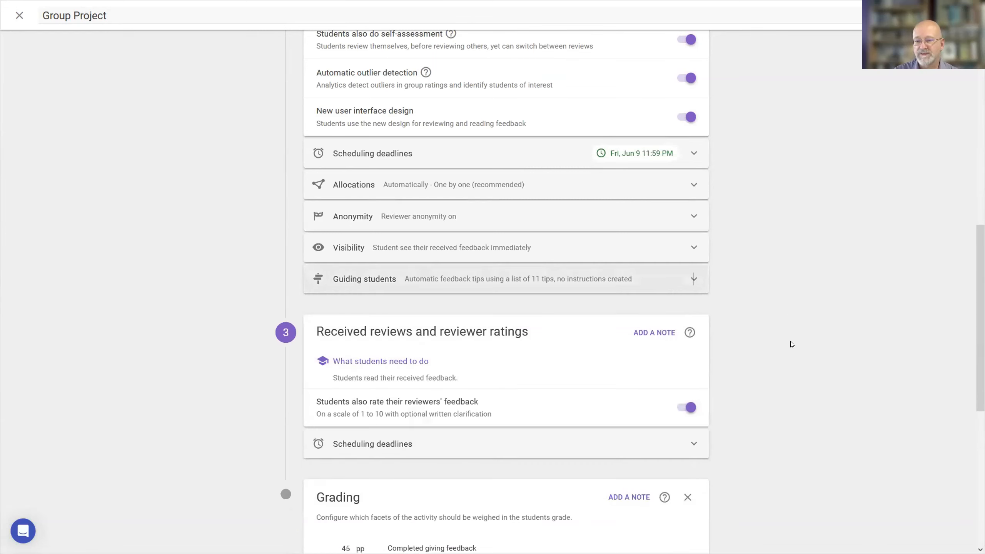
# Switch students' rating of their reviewers' feedback off and back on in the received reviews section.
pyautogui.scroll(-2, 791, 344)
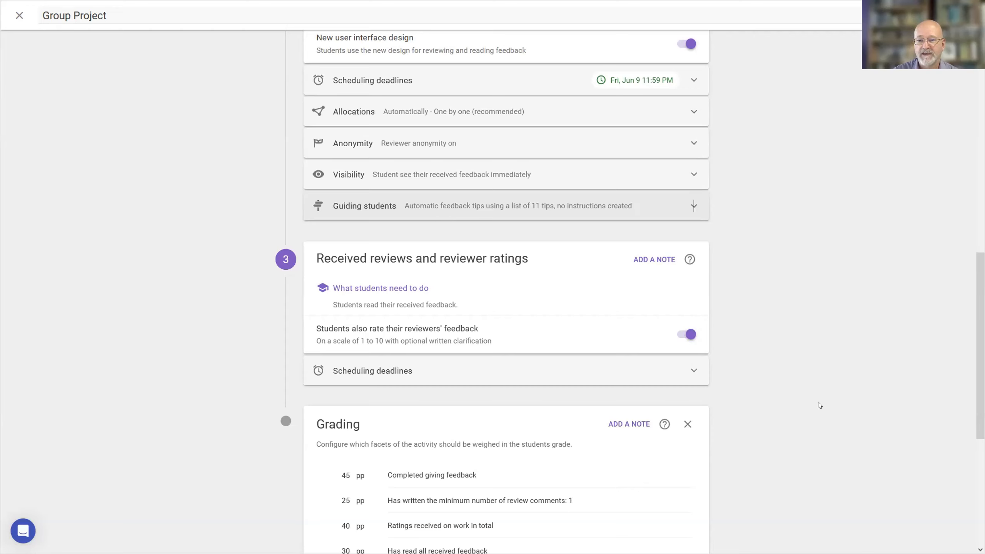
pyautogui.click(682, 336)
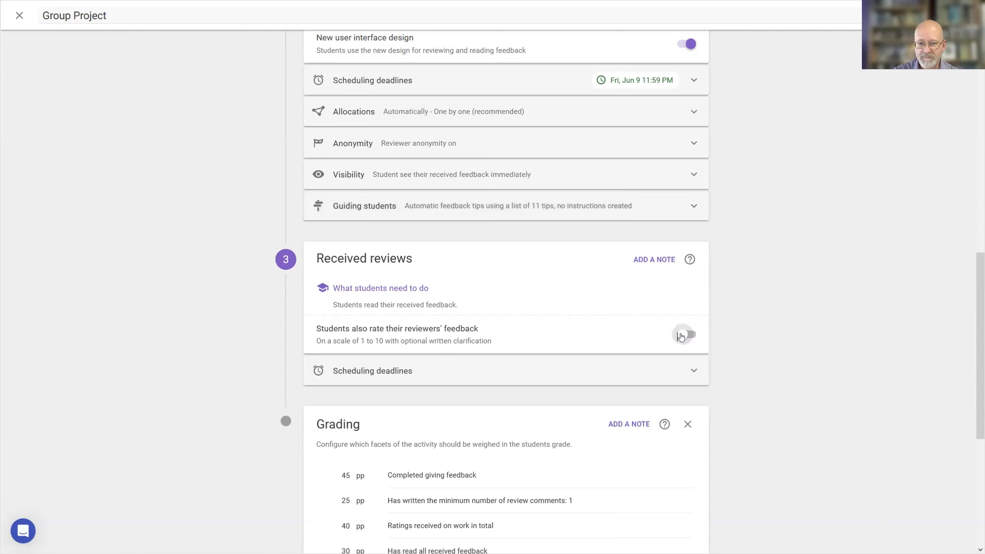
pyautogui.click(681, 336)
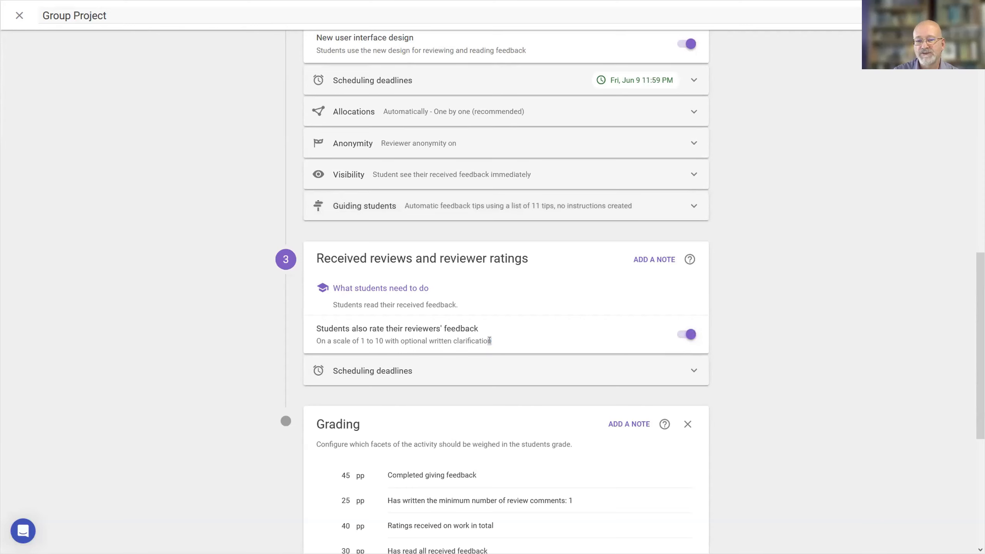
# Set the received reviews task to close after a certain date in its scheduling deadlines.
pyautogui.scroll(-3, 736, 323)
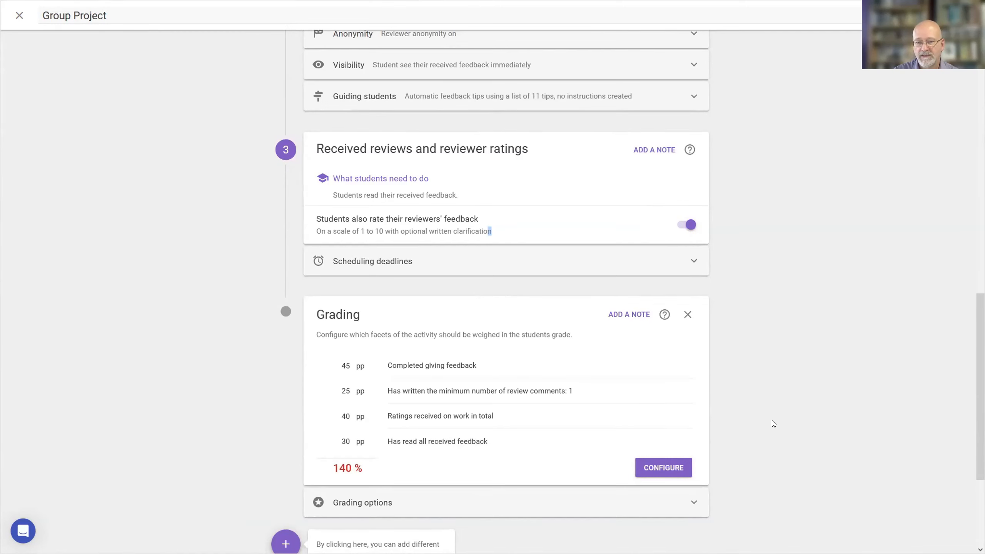
pyautogui.scroll(-1, 772, 423)
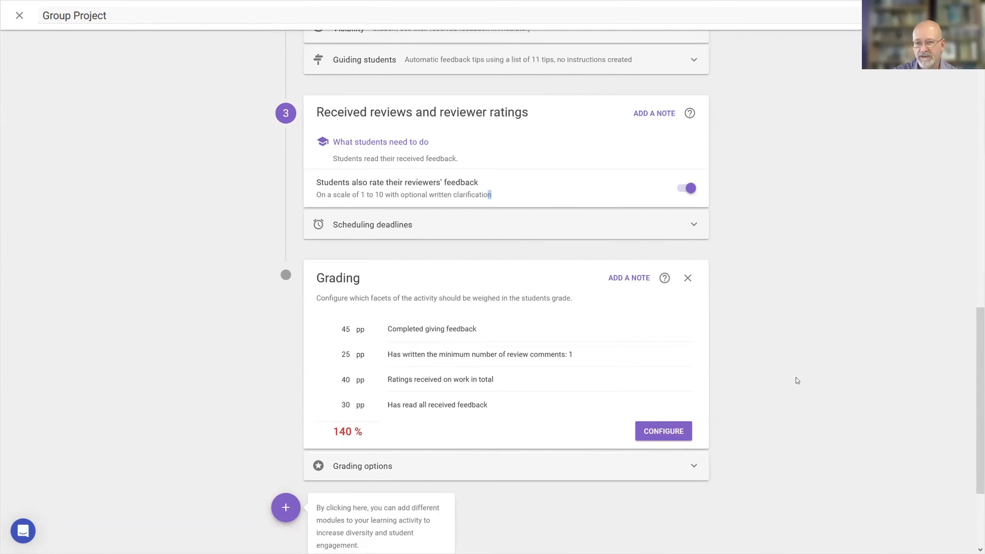
pyautogui.click(431, 222)
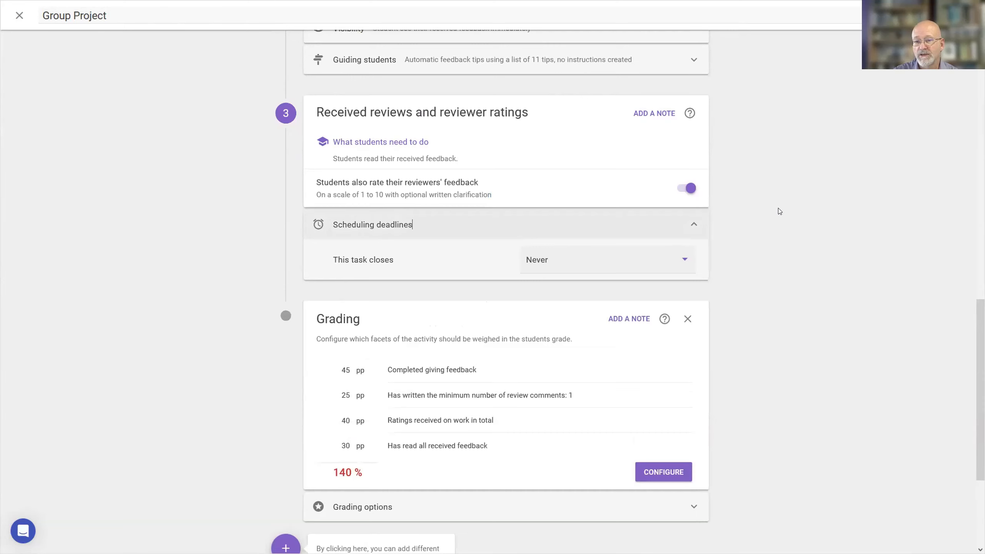
pyautogui.click(684, 259)
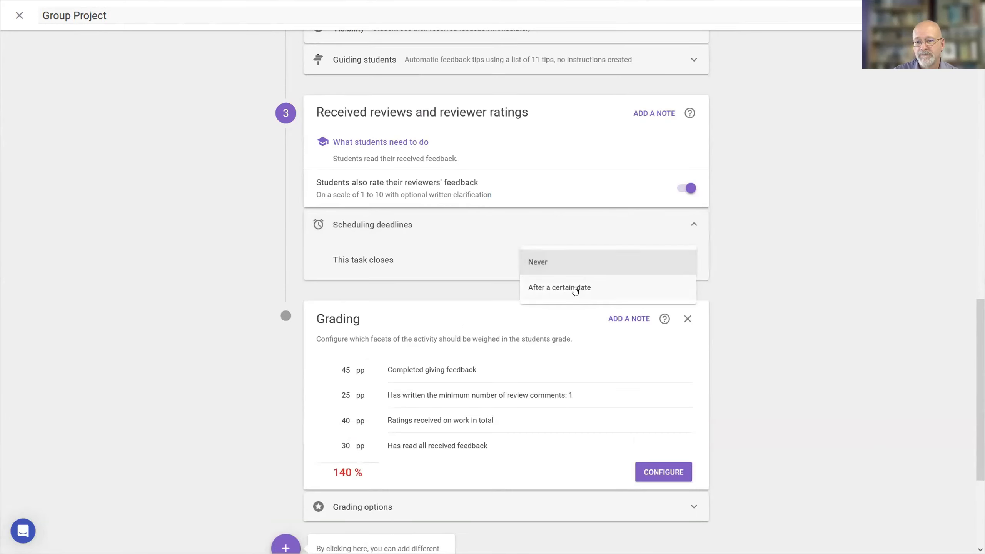
pyautogui.click(542, 290)
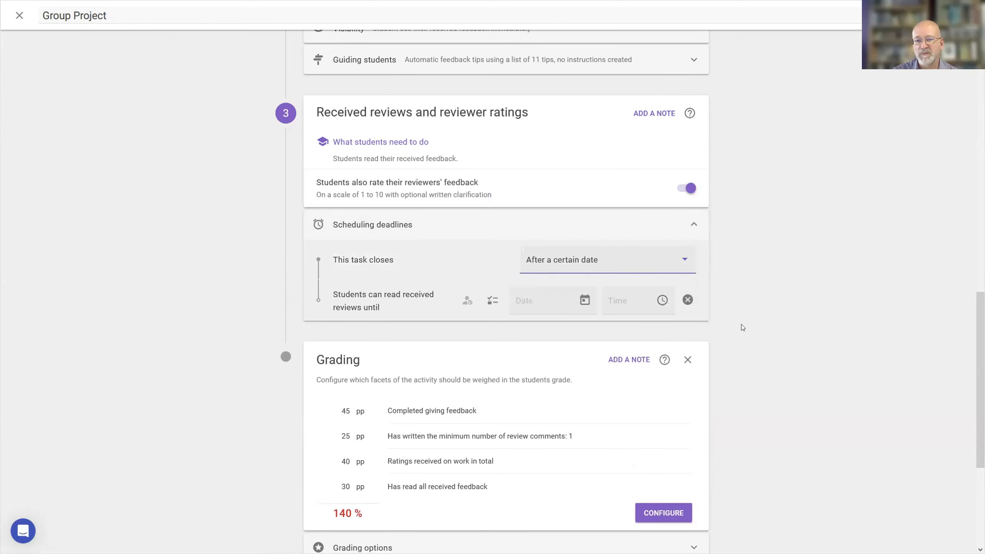
pyautogui.click(683, 261)
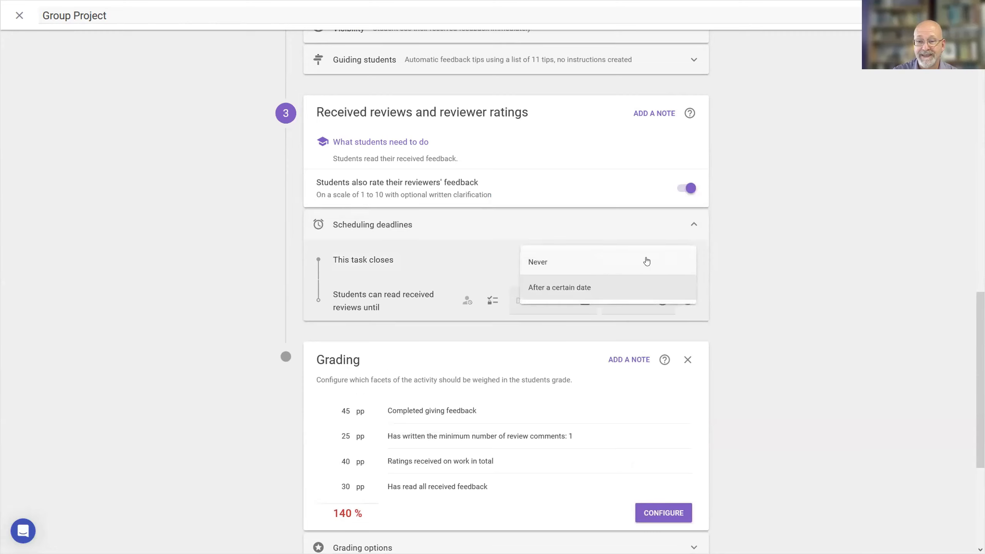
pyautogui.click(770, 247)
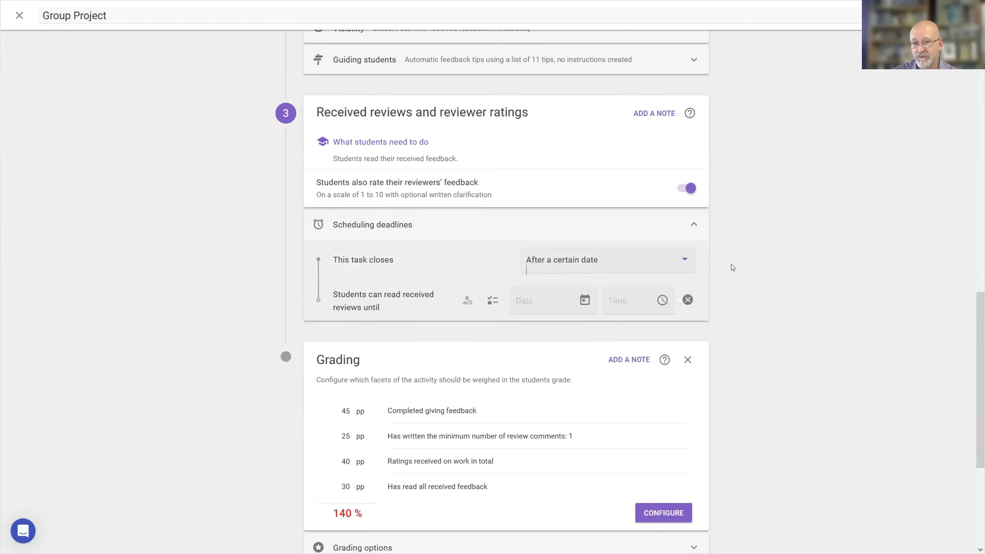
# Set the deadline until which students can read received reviews to Monday, June 12, 2023.
pyautogui.click(583, 303)
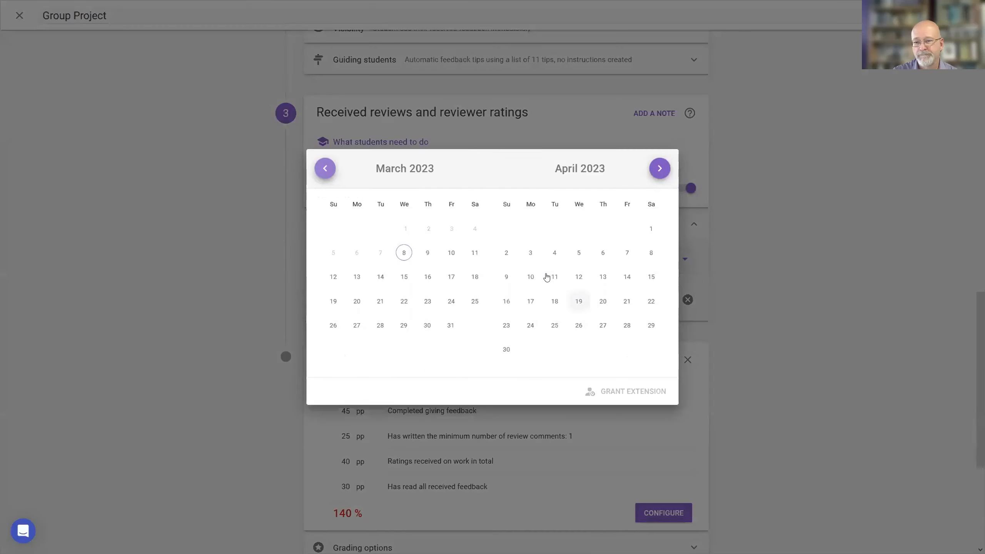
pyautogui.click(659, 169)
pyautogui.click(659, 169)
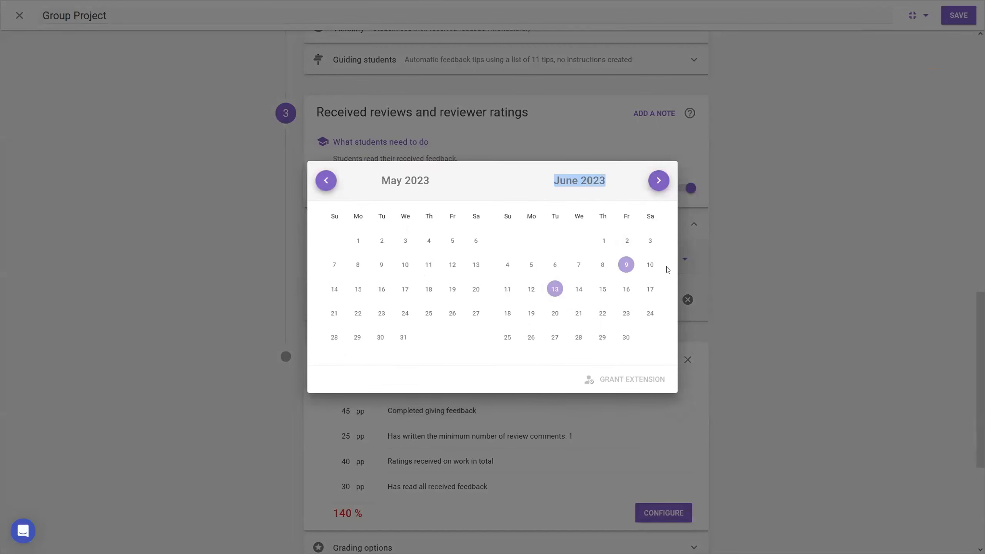
pyautogui.click(531, 289)
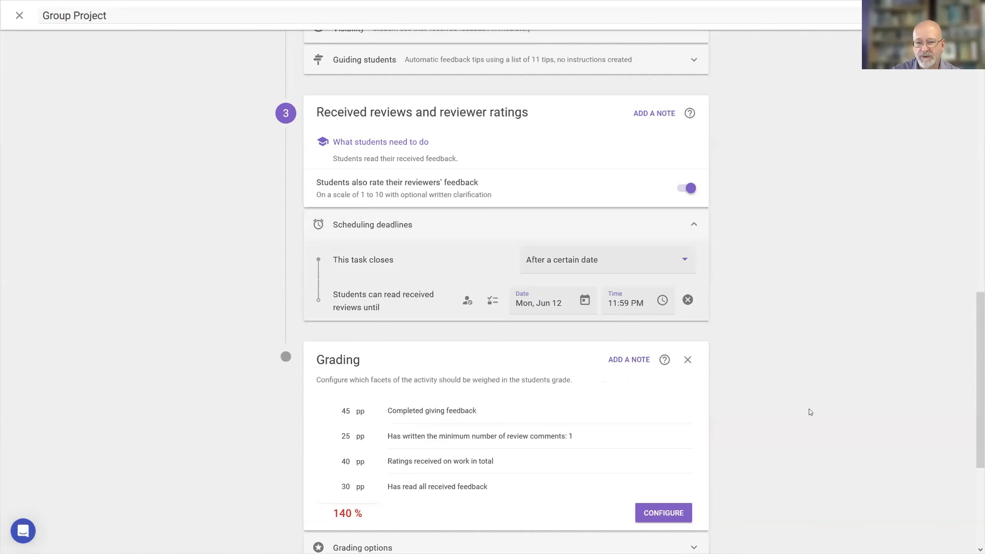
# Set the grading facet's minimum number of review comments to 2, look over the received ratings breakdown and close the grading configuration.
pyautogui.scroll(-5, 808, 409)
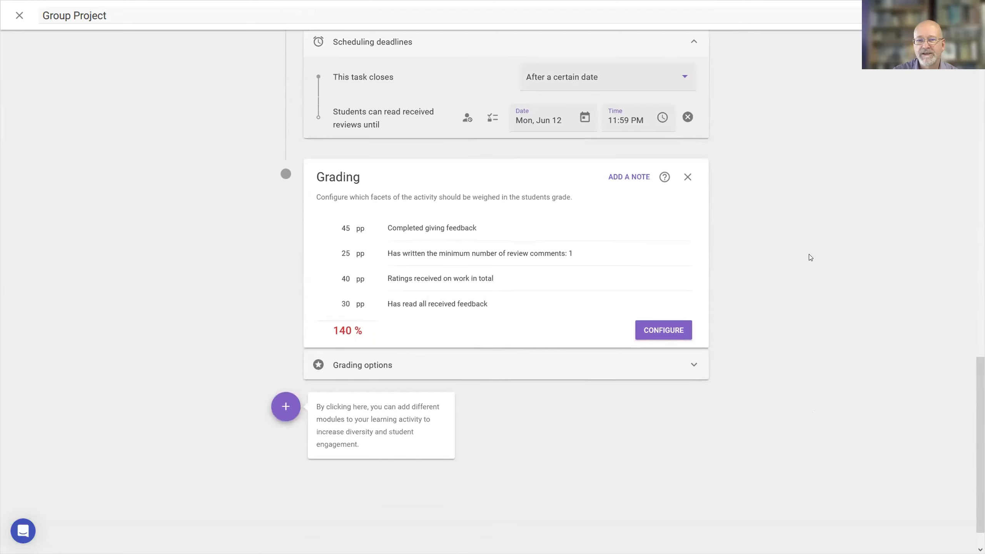
pyautogui.click(662, 330)
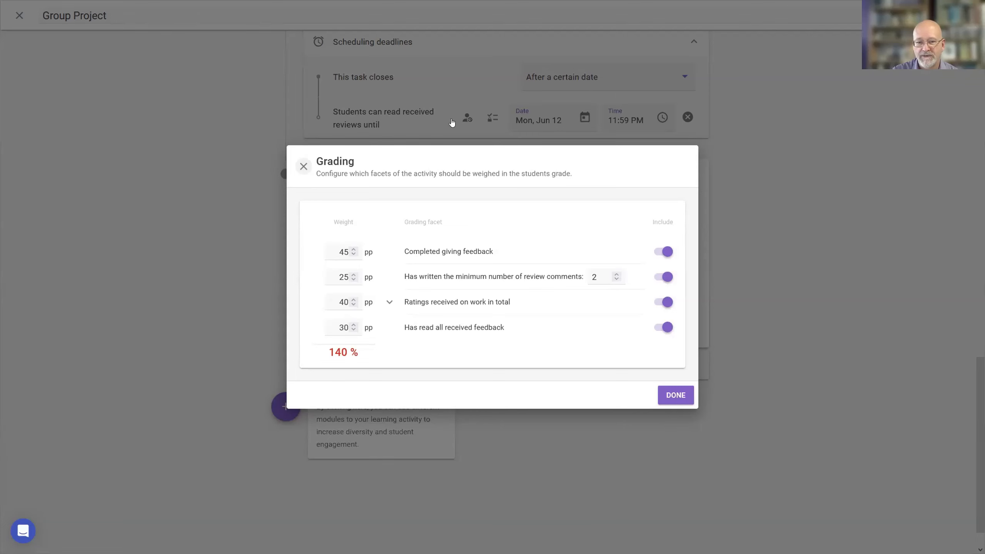
pyautogui.click(389, 302)
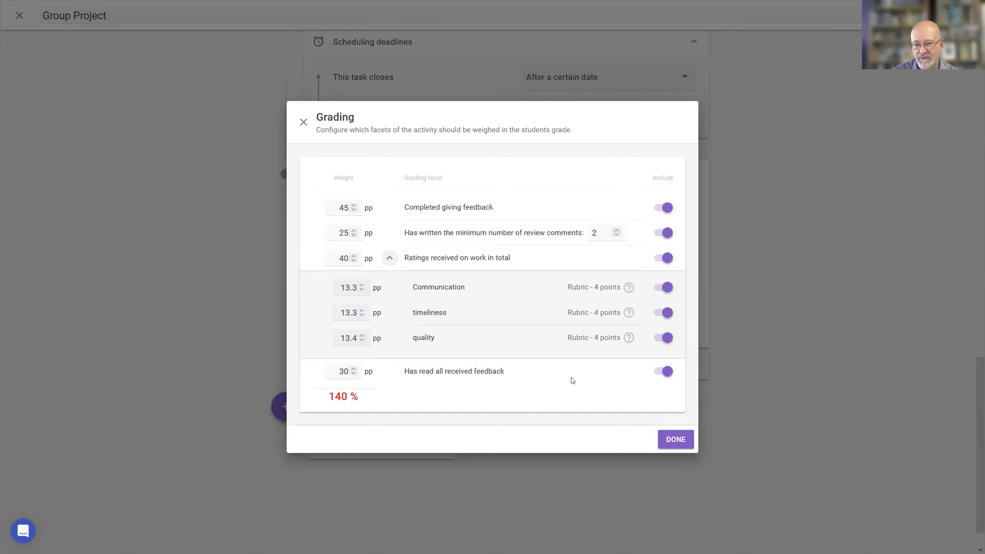
pyautogui.click(303, 122)
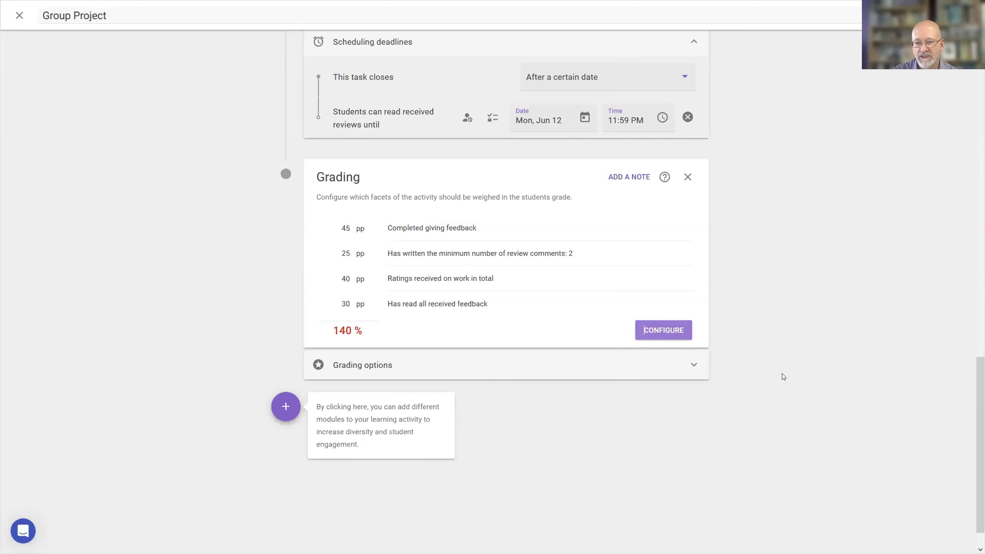
# Review the grading options for how the grade is published and group contribution grading, and collapse them again.
pyautogui.click(692, 368)
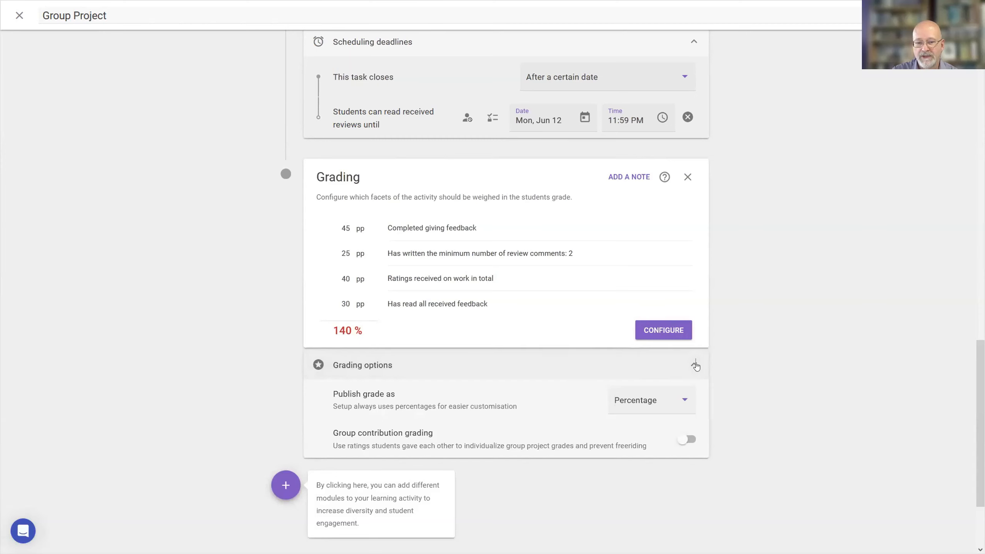
pyautogui.click(694, 365)
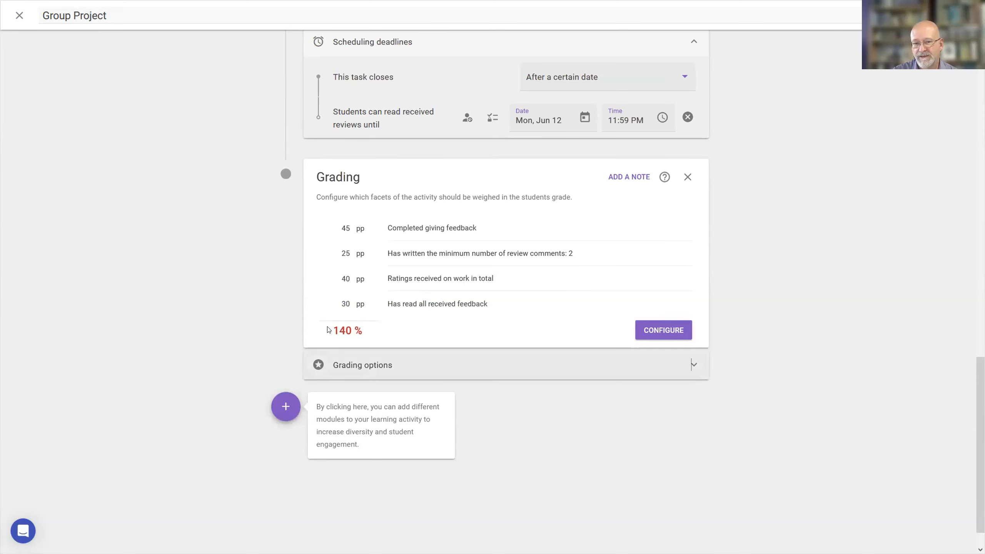
# Look over the learning steps available to add after grading, close the selection without adding one, and return to the assignment's instructions.
pyautogui.click(285, 408)
pyautogui.scroll(-2, 148, 337)
pyautogui.scroll(-2, 148, 337)
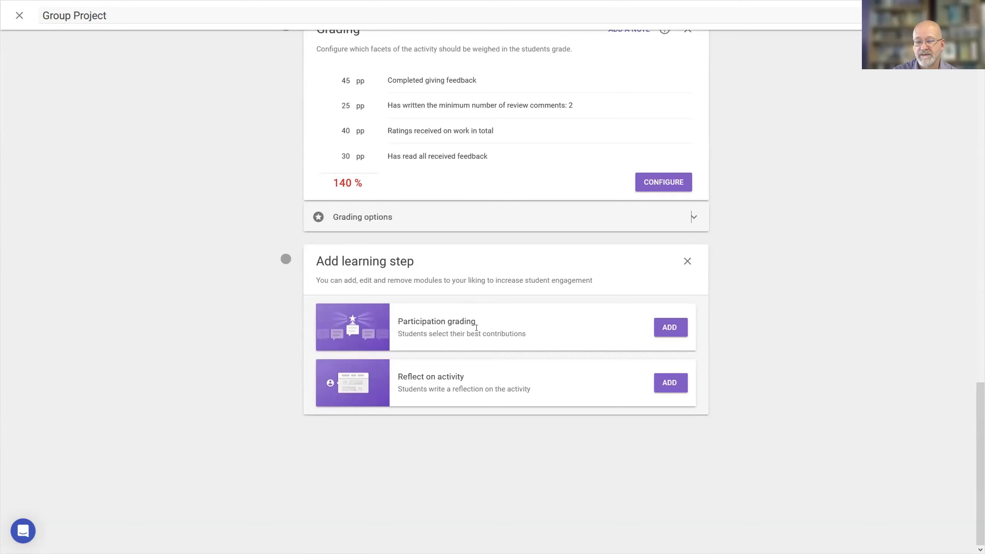
pyautogui.rightClick(589, 327)
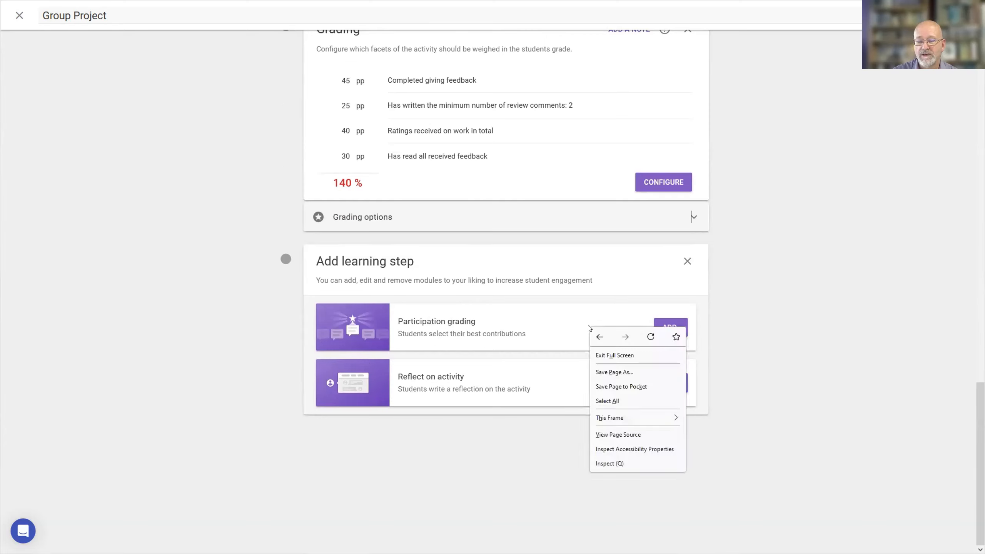
pyautogui.click(548, 326)
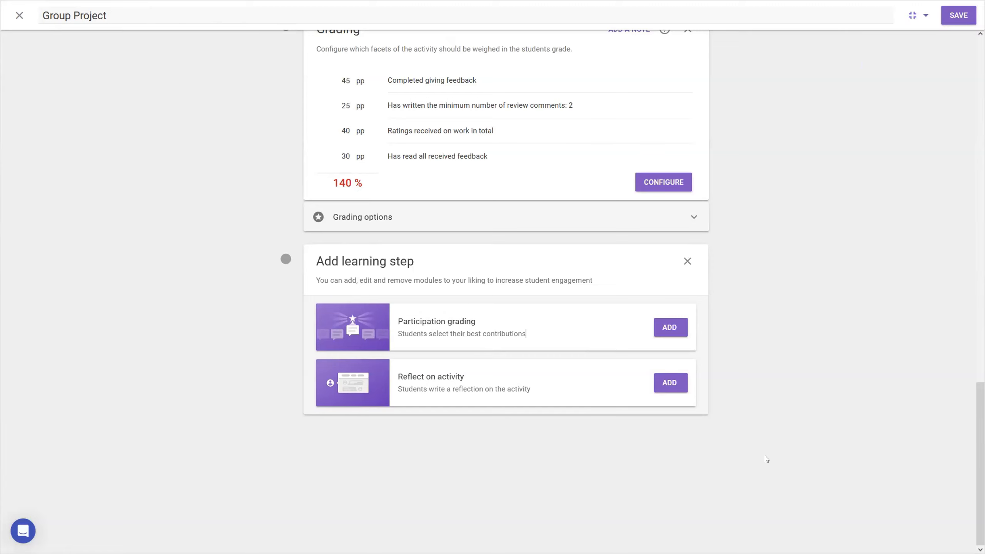
pyautogui.click(687, 261)
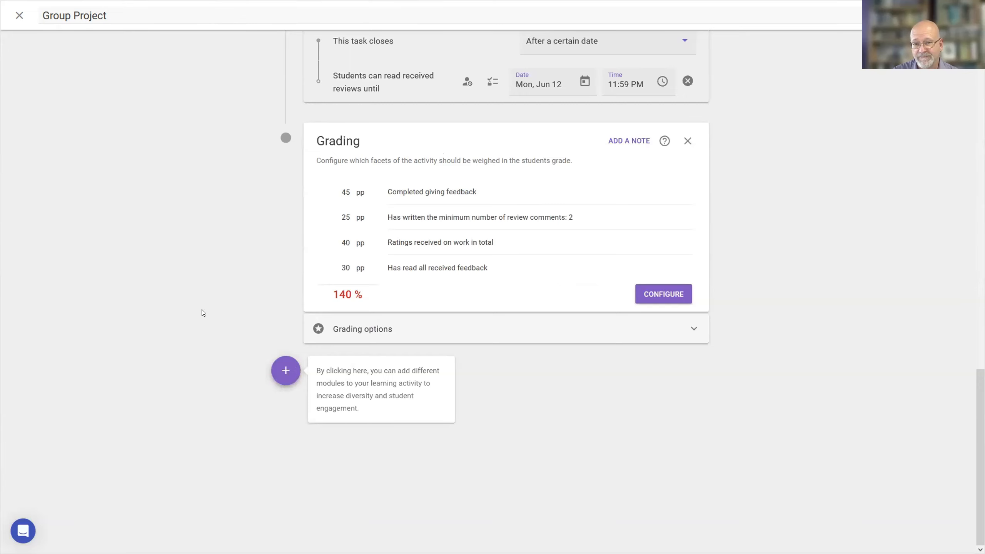
pyautogui.scroll(15, 202, 313)
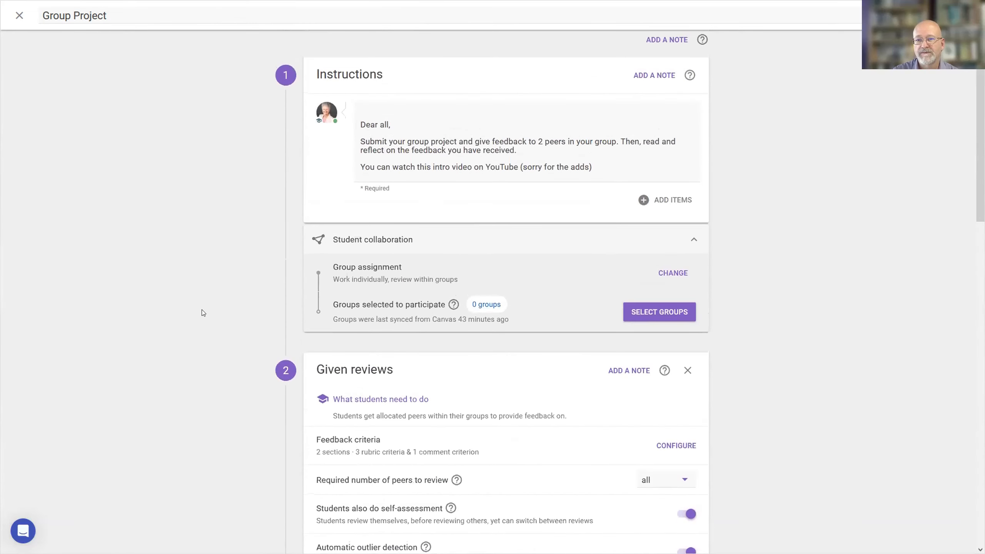
pyautogui.scroll(1, 202, 313)
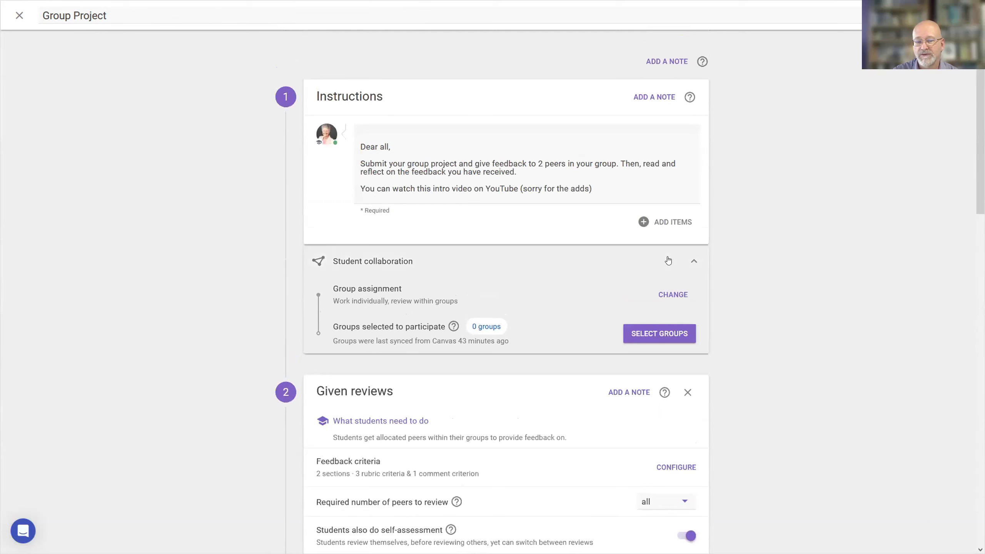